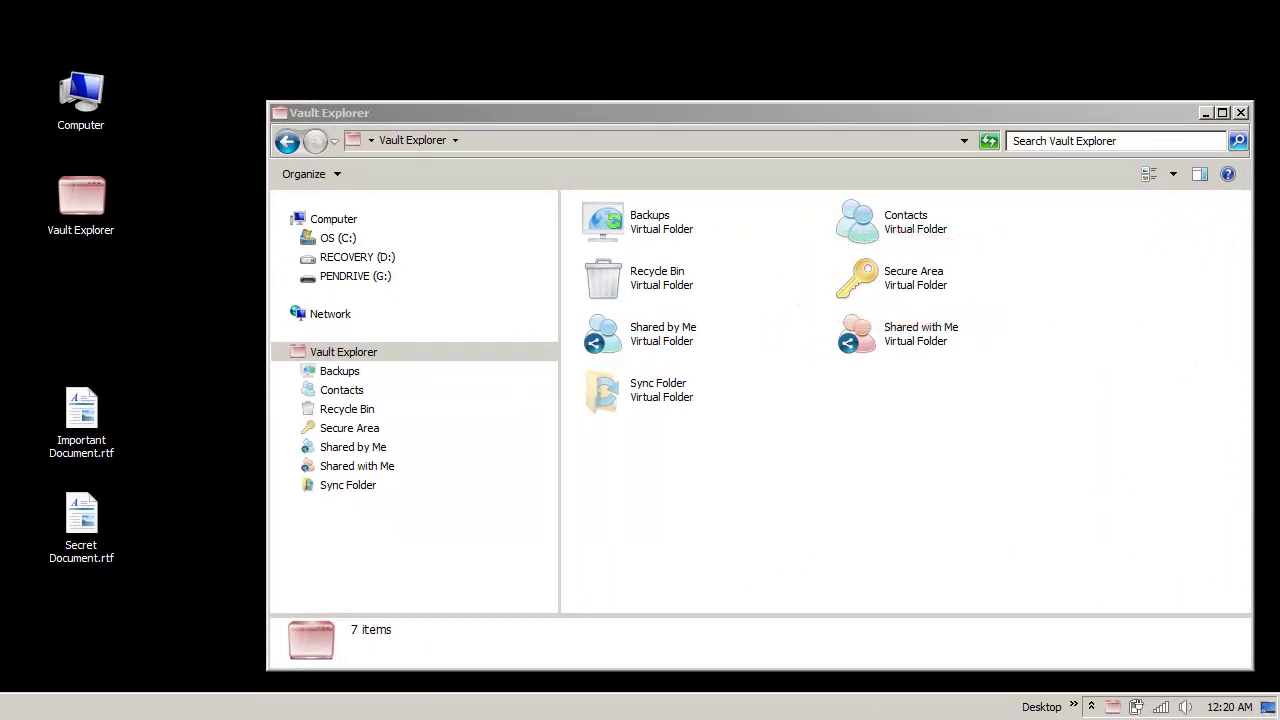
# Start the Secure Area setup wizard and move past its introduction page.
pyautogui.doubleClick(953, 286)
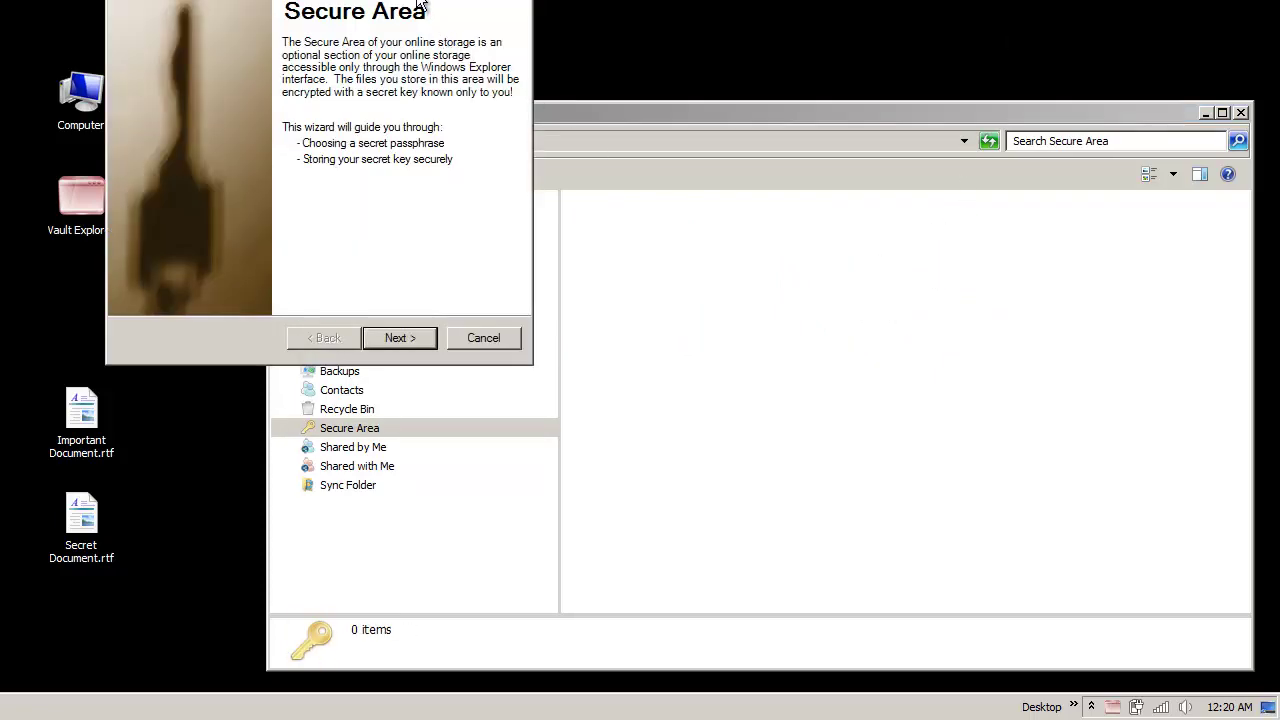
pyautogui.moveTo(428, 24); pyautogui.dragTo(426, 148)
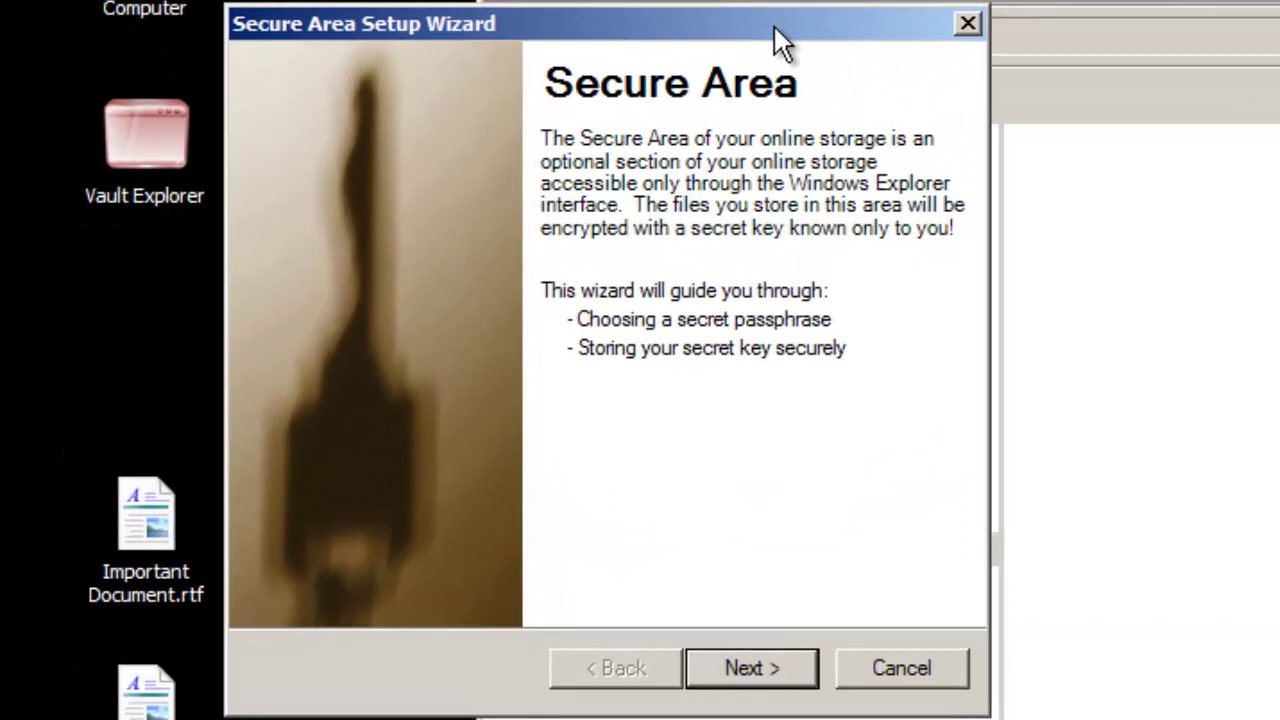
pyautogui.click(808, 673)
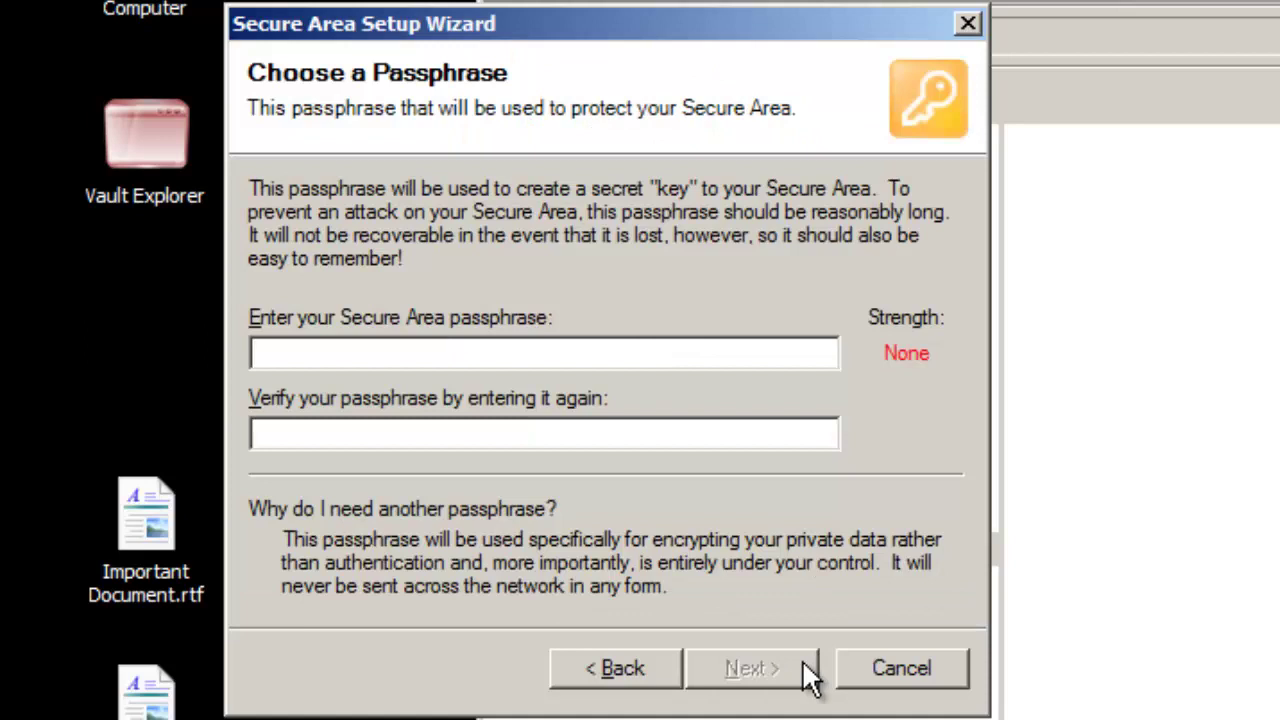
# Enter a strong passphrase, confirm it in the second field, and submit it.
pyautogui.write('************')
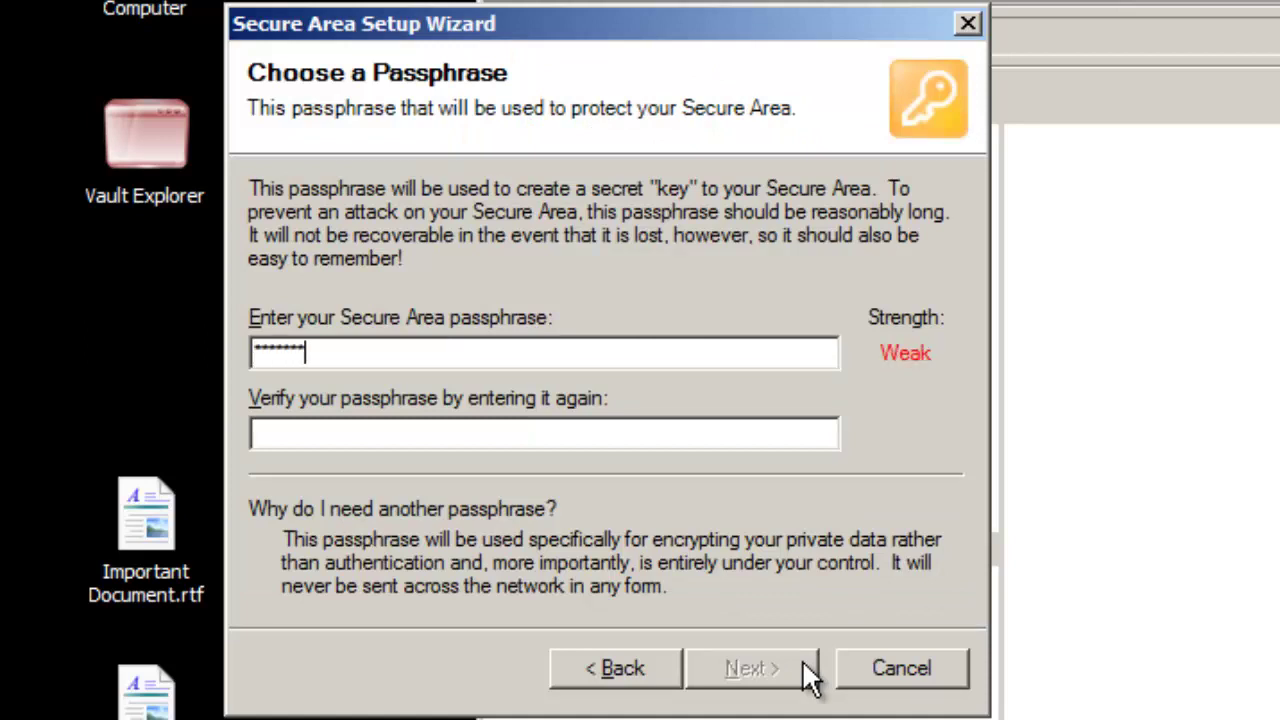
pyautogui.write('**********')
pyautogui.press('Tab')
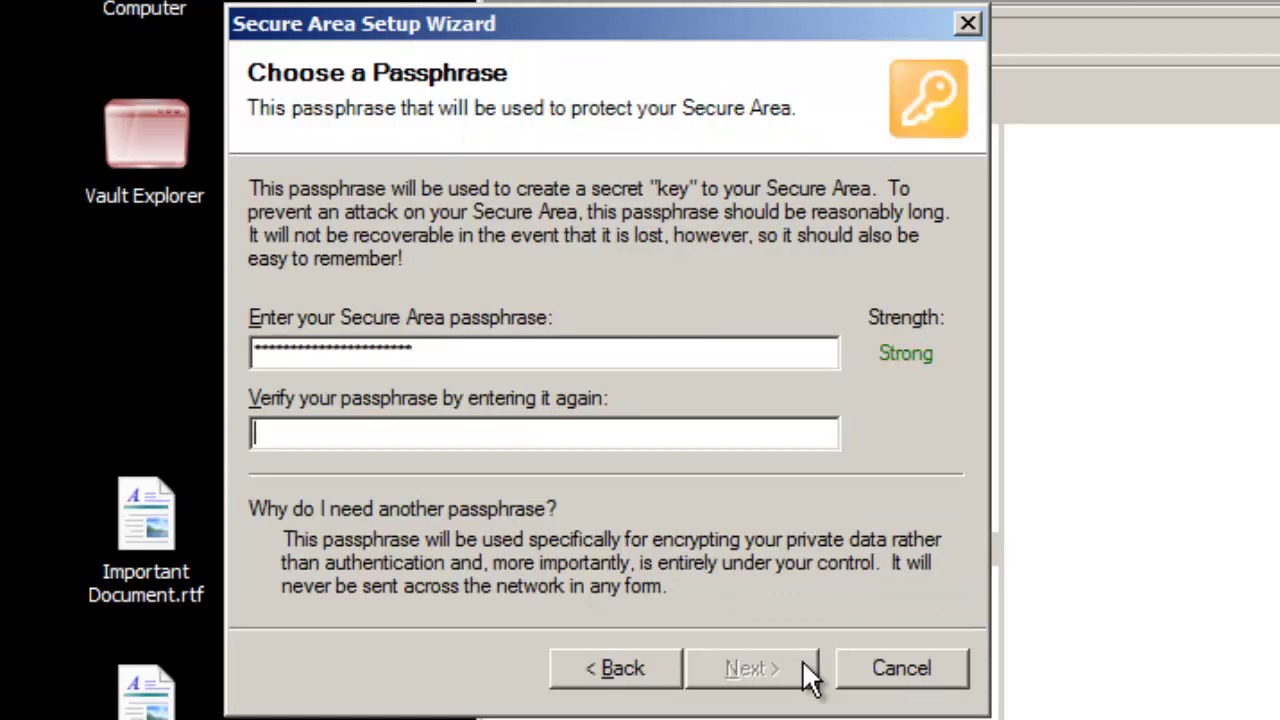
pyautogui.write('******************')
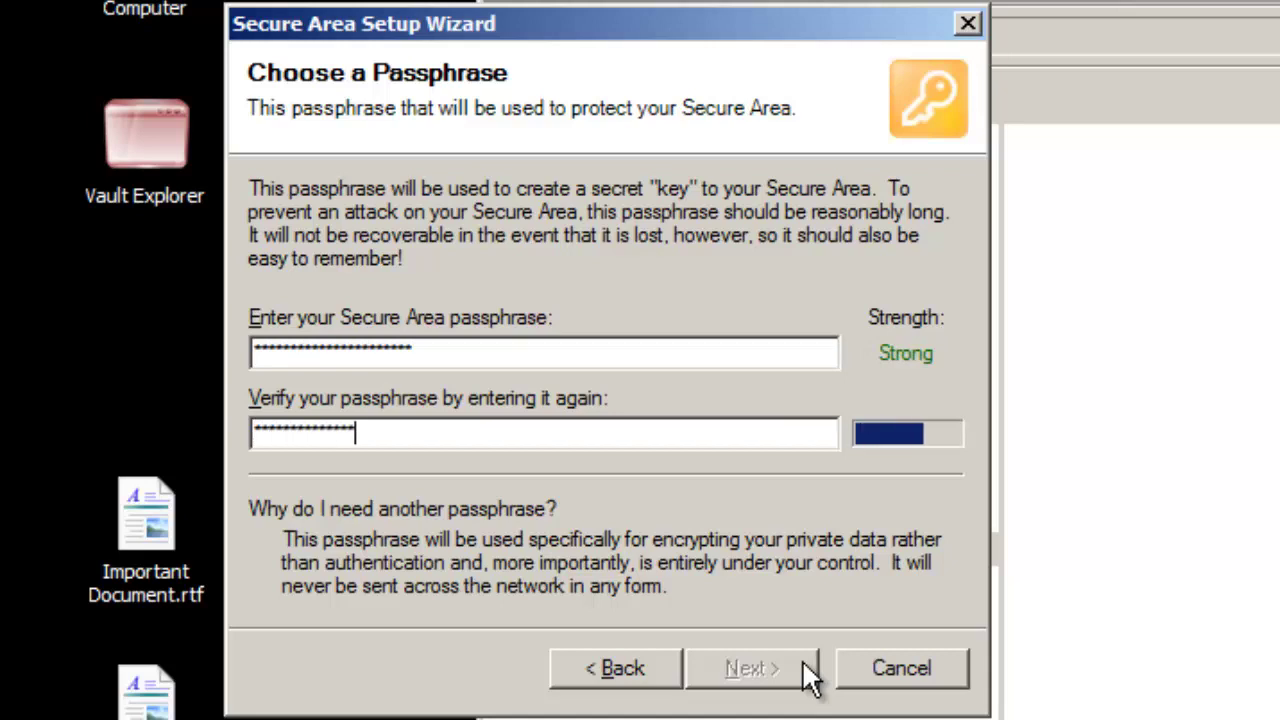
pyautogui.write('****')
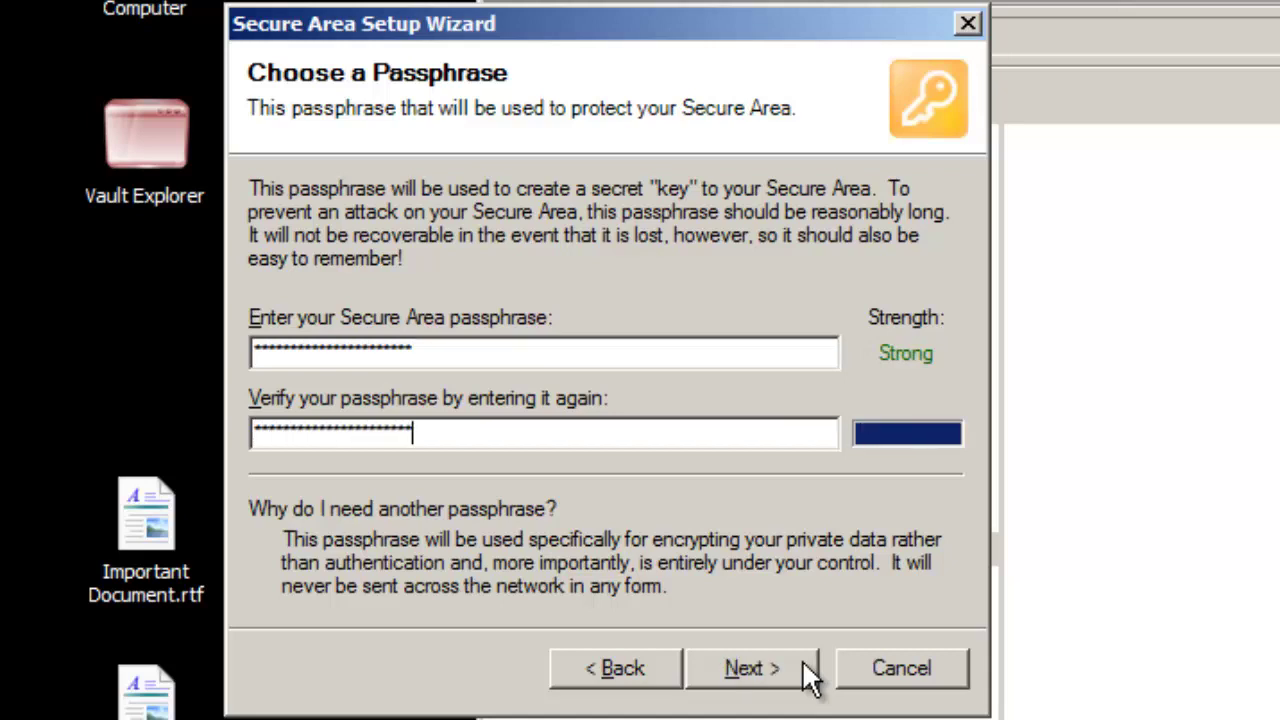
pyautogui.click(803, 660)
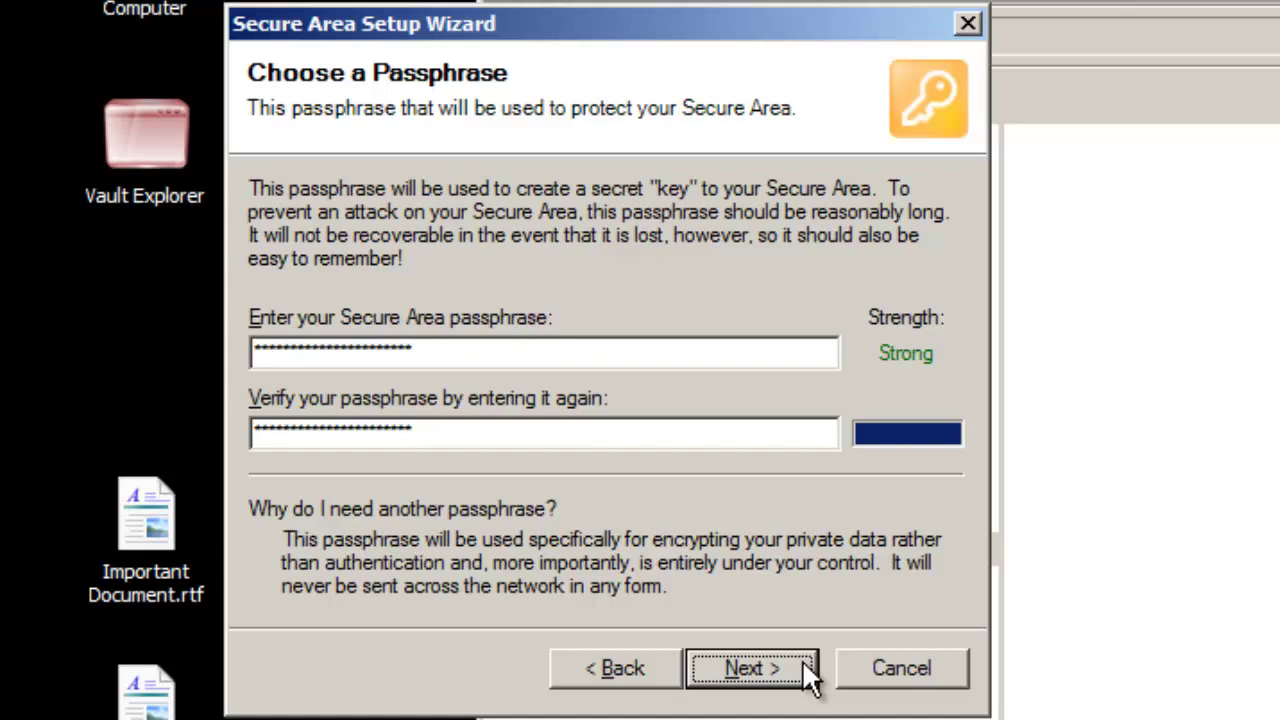
# Store the secret key on PENDRIVE (G:), acknowledge the drive requirement, and finish creating the Secure Area.
pyautogui.click(807, 674)
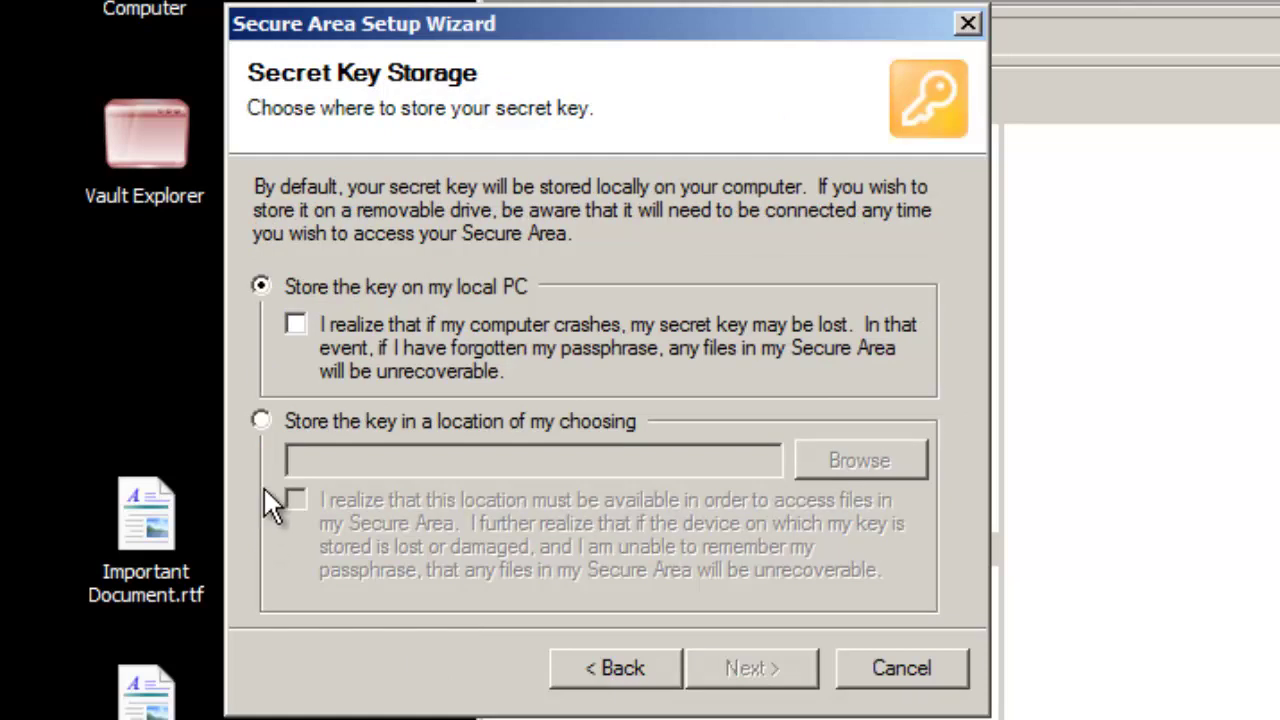
pyautogui.click(322, 418)
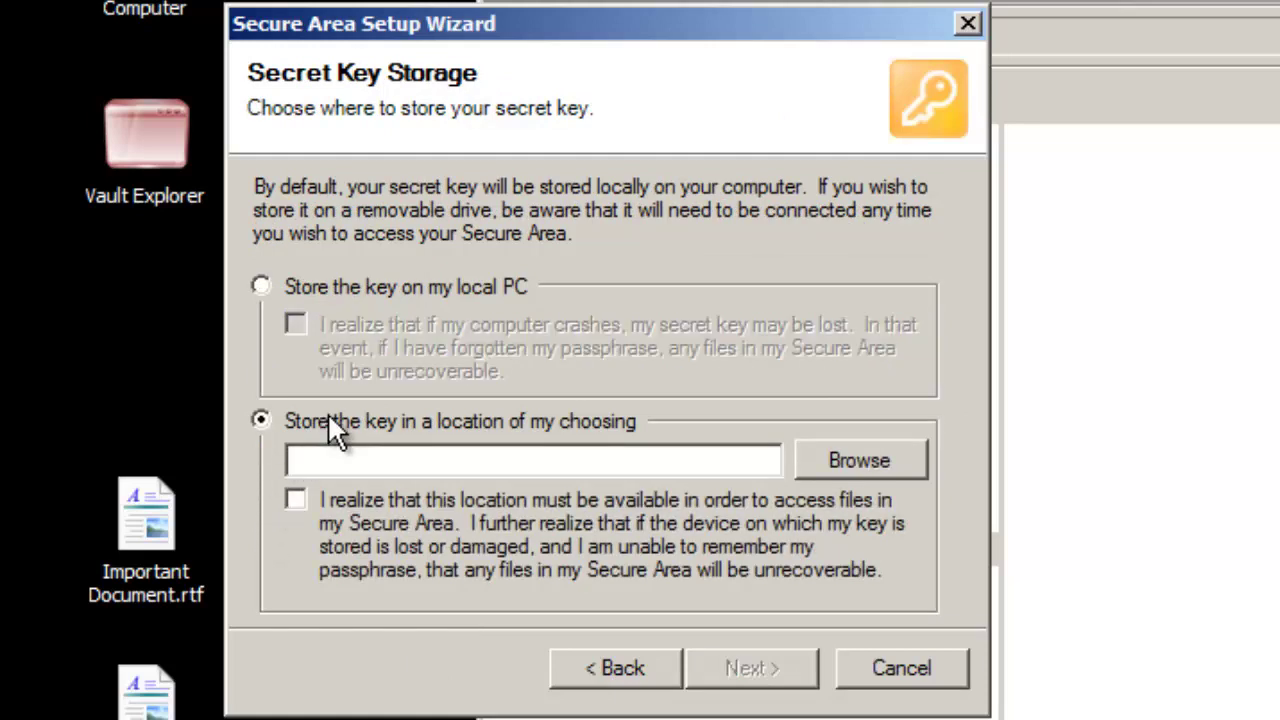
pyautogui.click(827, 458)
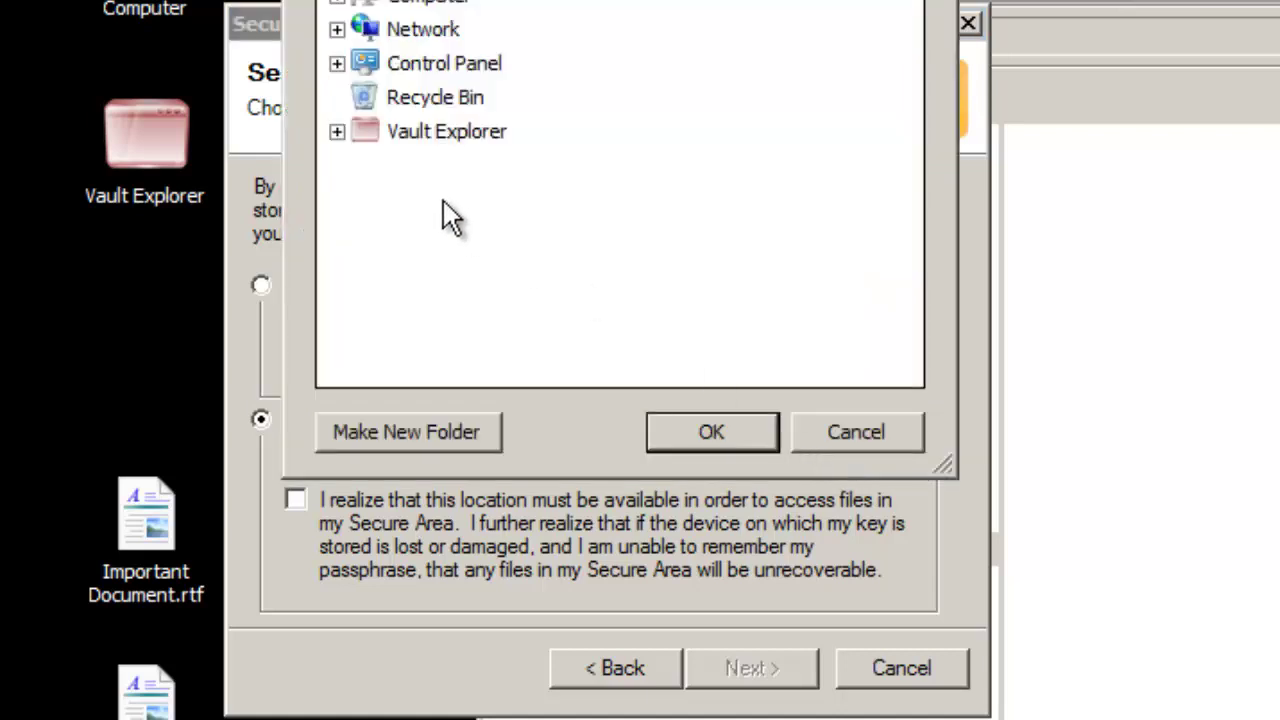
pyautogui.click(336, 4)
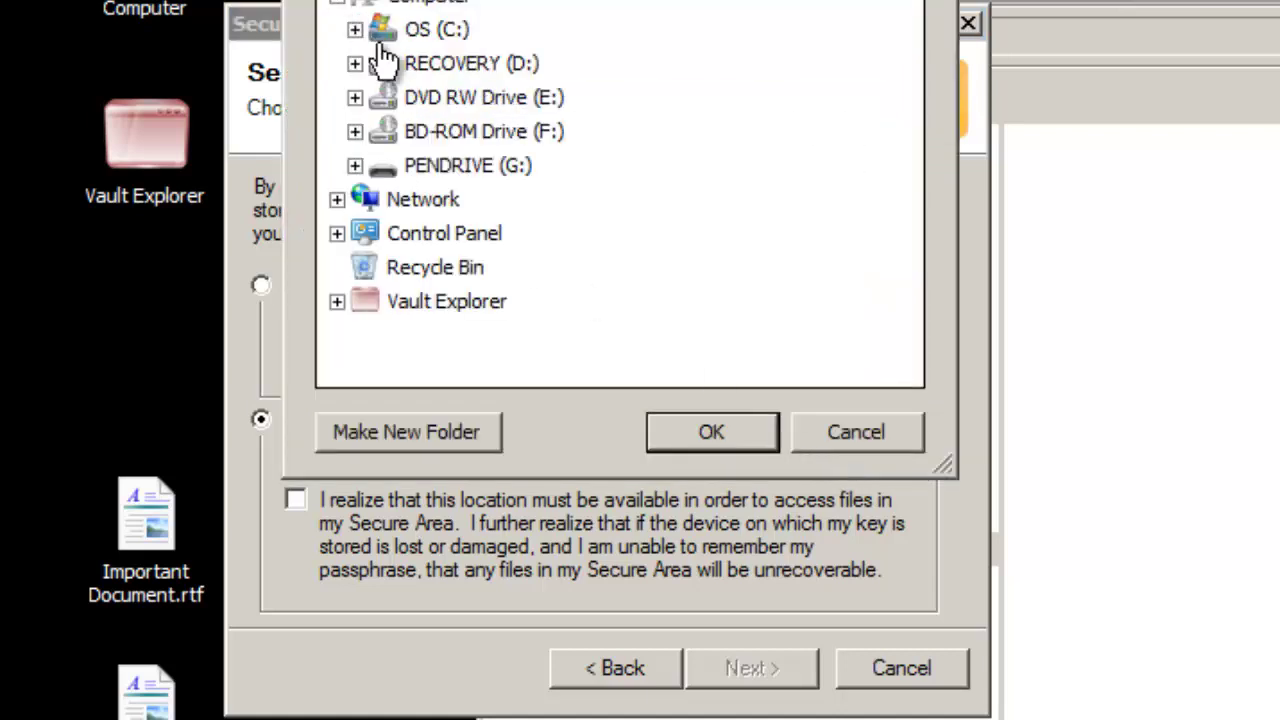
pyautogui.click(507, 172)
pyautogui.click(689, 428)
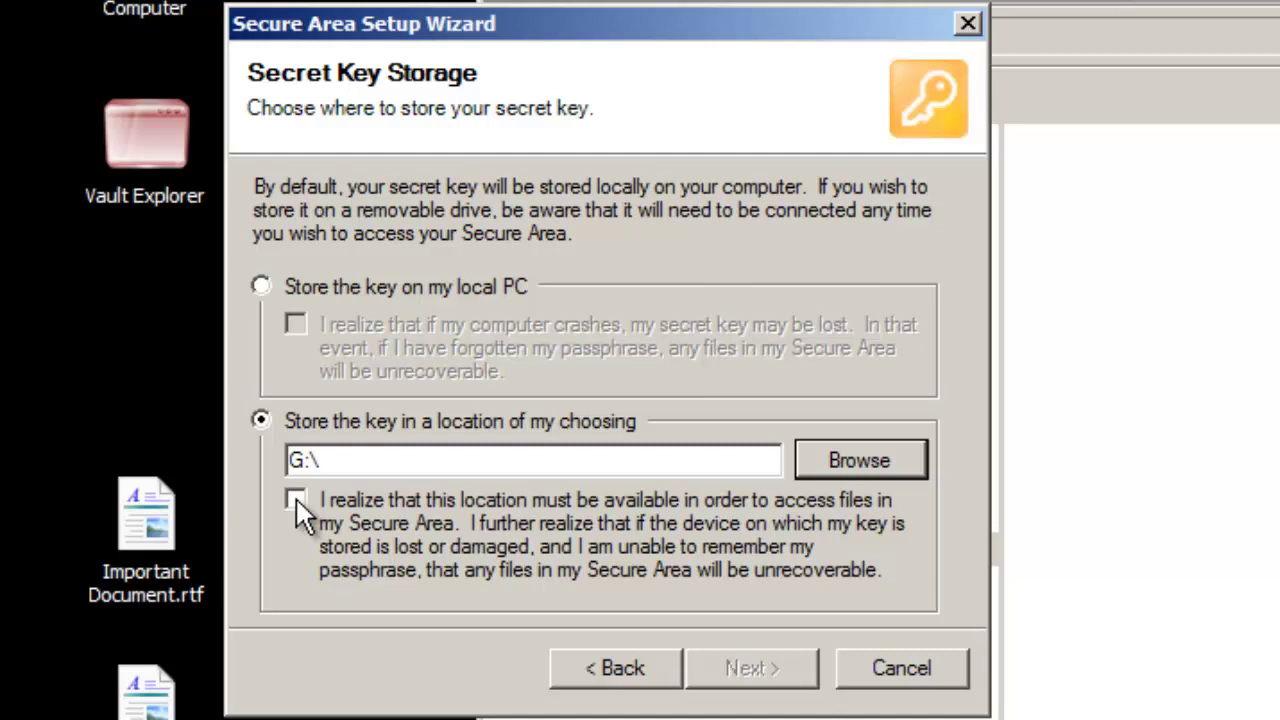
pyautogui.click(295, 498)
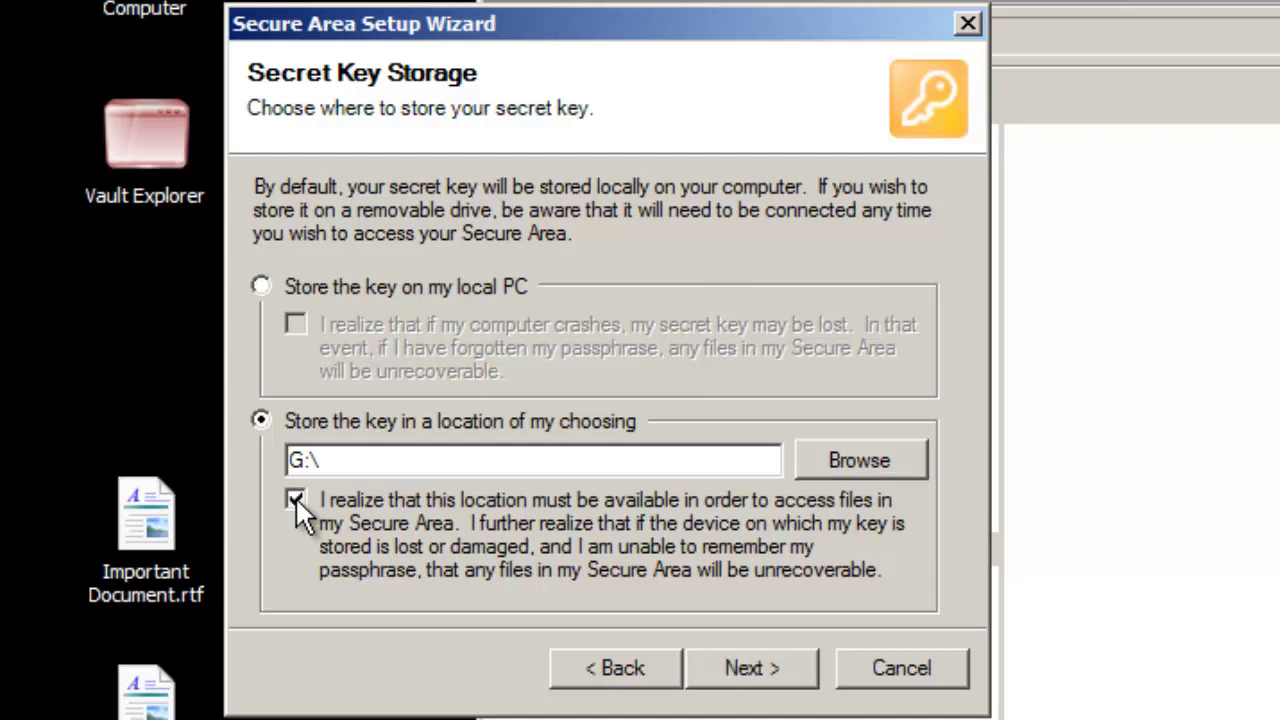
pyautogui.click(802, 677)
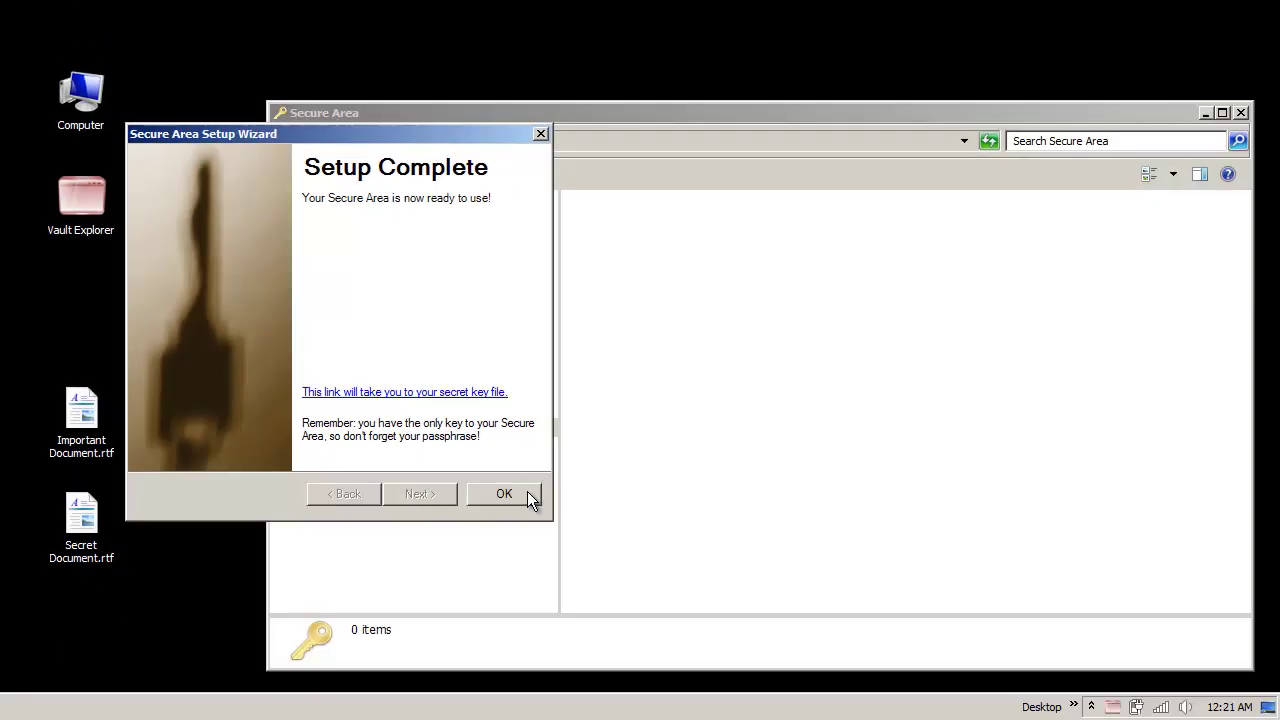
# Dismiss the completion message and copy Secret Document.rtf and Important Document.rtf into the Secure Area.
pyautogui.click(527, 493)
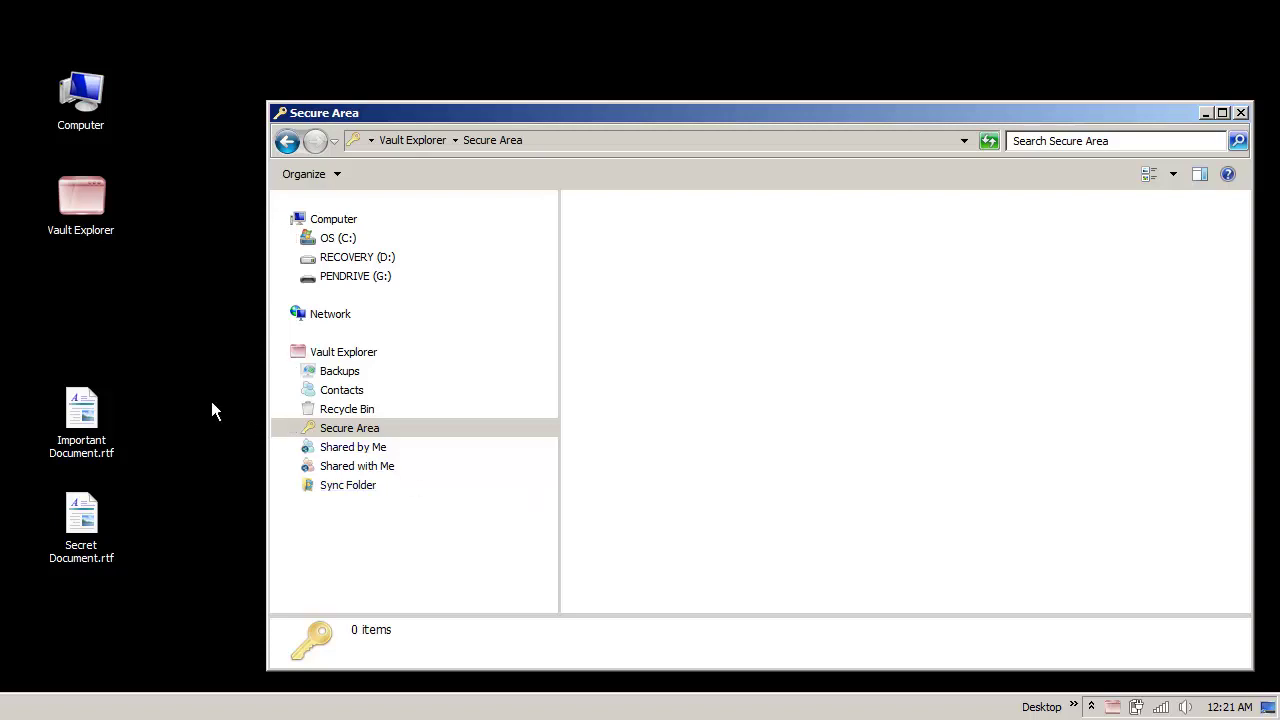
pyautogui.moveTo(36, 396); pyautogui.dragTo(144, 587)
pyautogui.moveTo(83, 525); pyautogui.dragTo(646, 358)
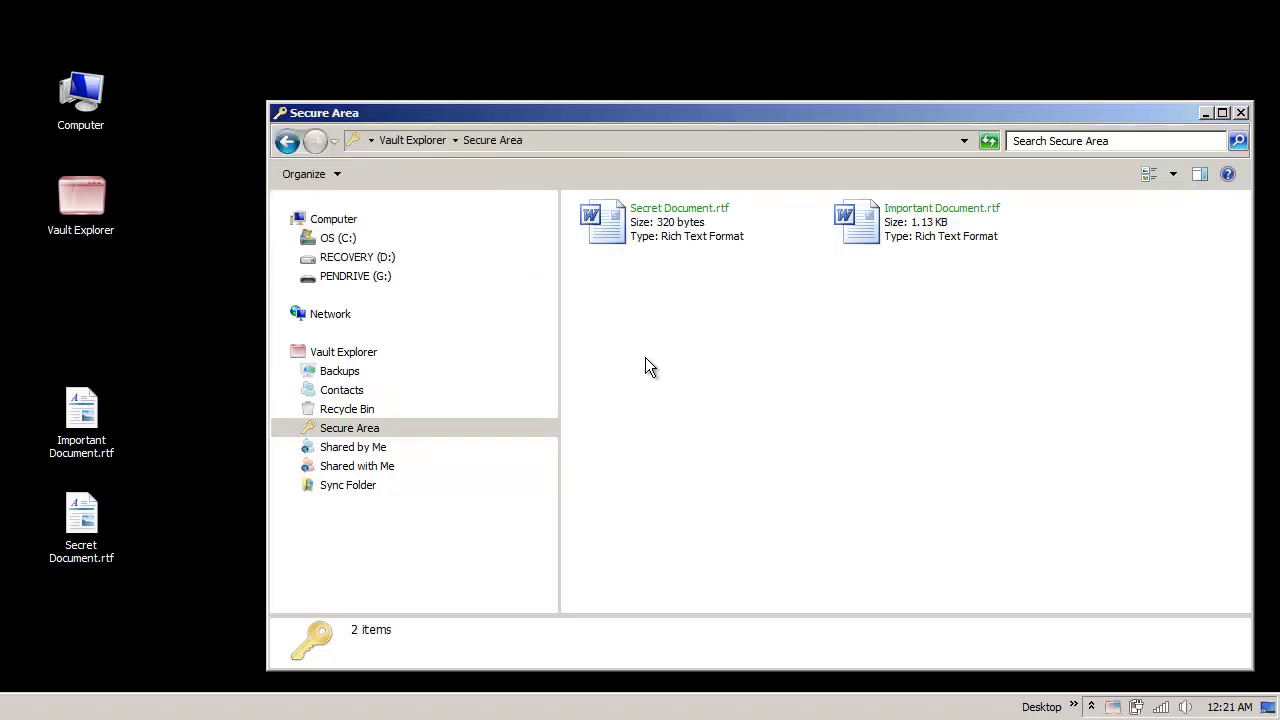
# Add a new line of codes to Secret Document.rtf in WordPad, then save and close it.
pyautogui.doubleClick(660, 220)
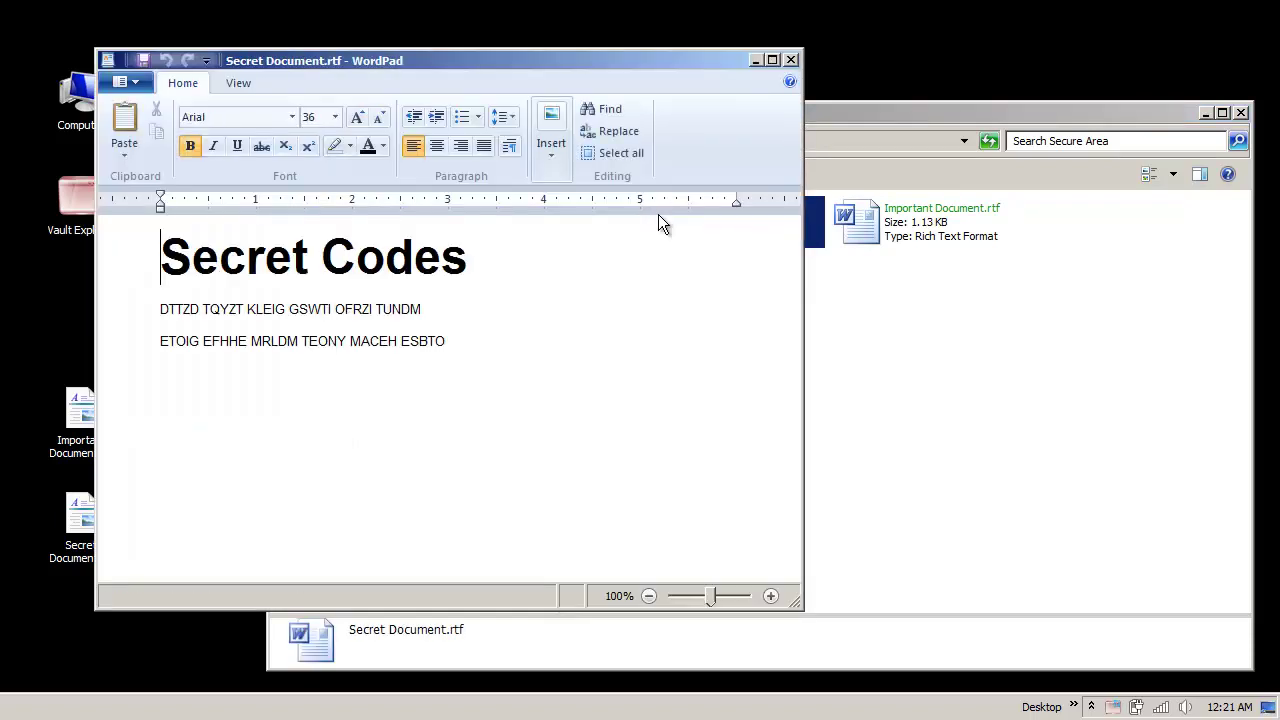
pyautogui.click(506, 360)
pyautogui.press('Return')
pyautogui.write('JFIEJJ  JIFIEJF')
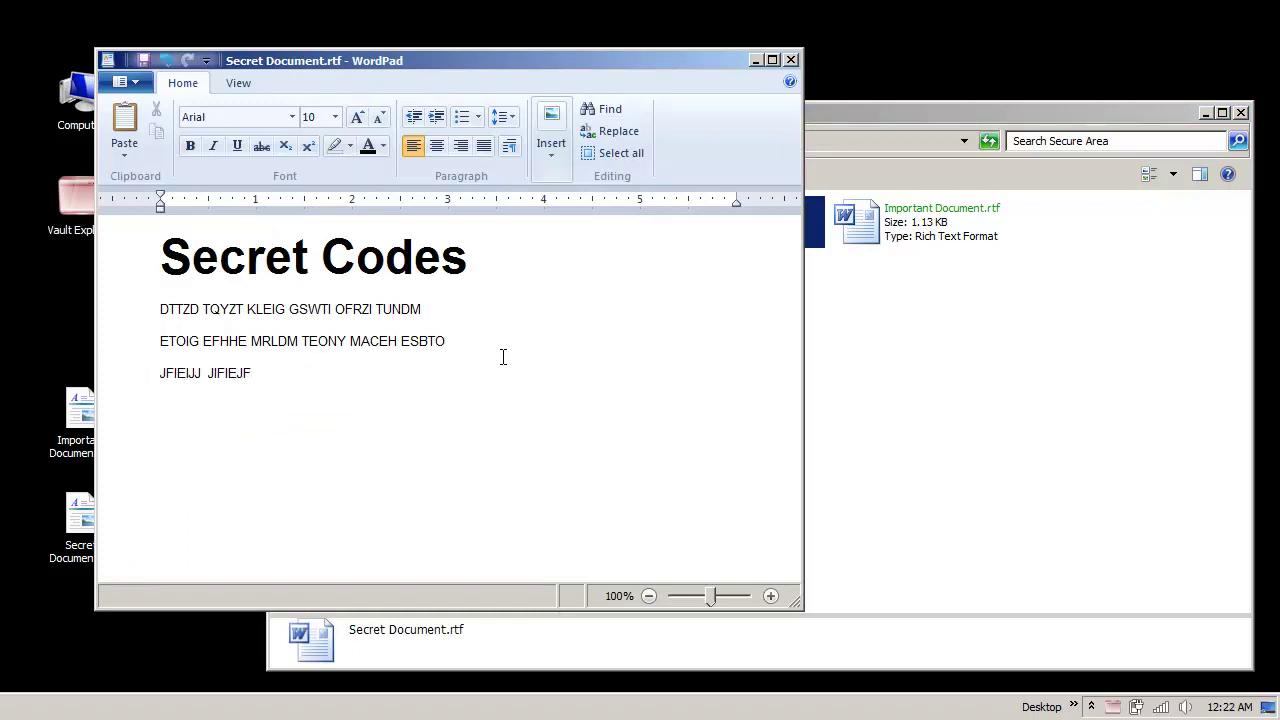
pyautogui.hotkey('alt', 'F4')
pyautogui.click(424, 366)
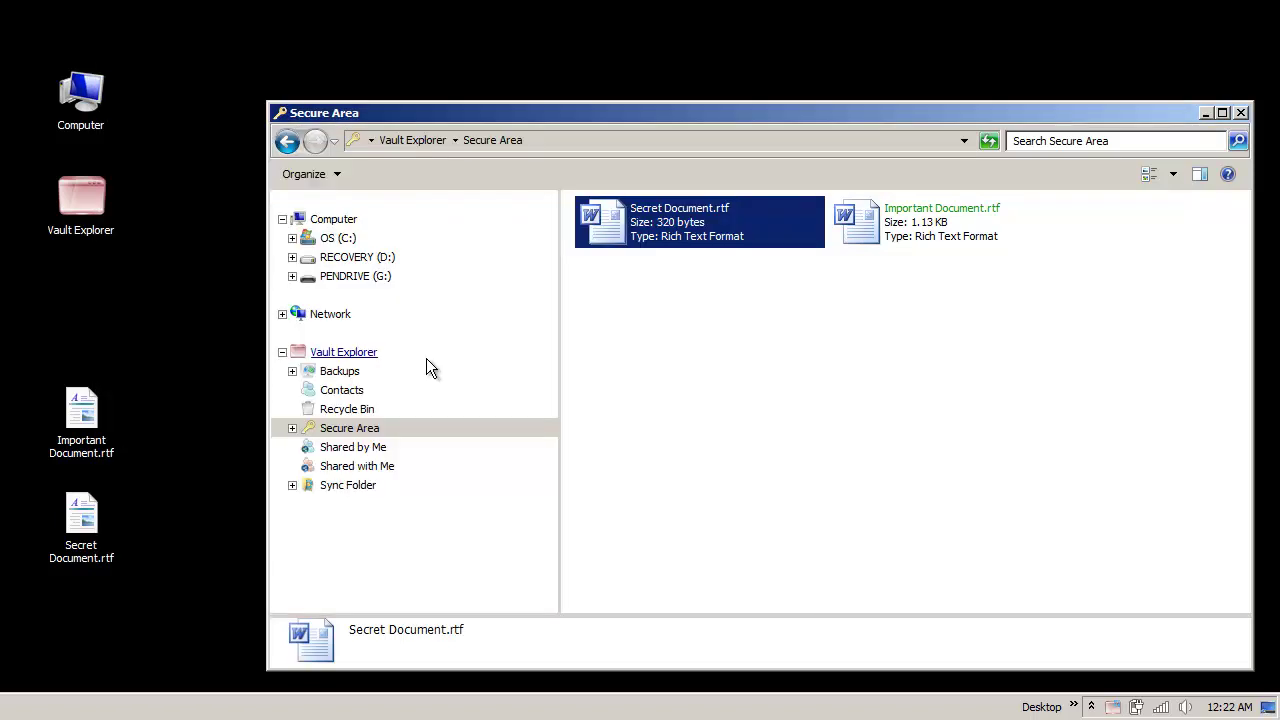
# Rename Important Document.rtf to 'Sort of Important Document.rtf'.
pyautogui.click(946, 234)
pyautogui.press('F2')
pyautogui.press('Home')
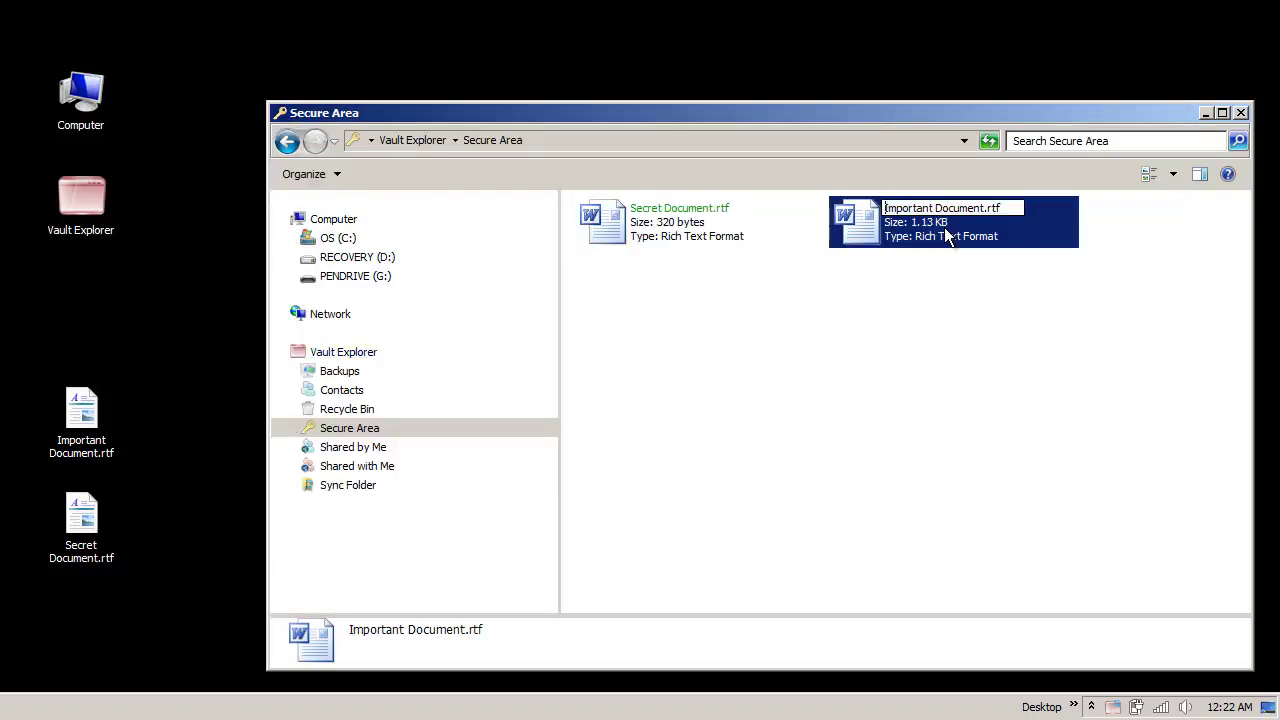
pyautogui.write('Sort of')
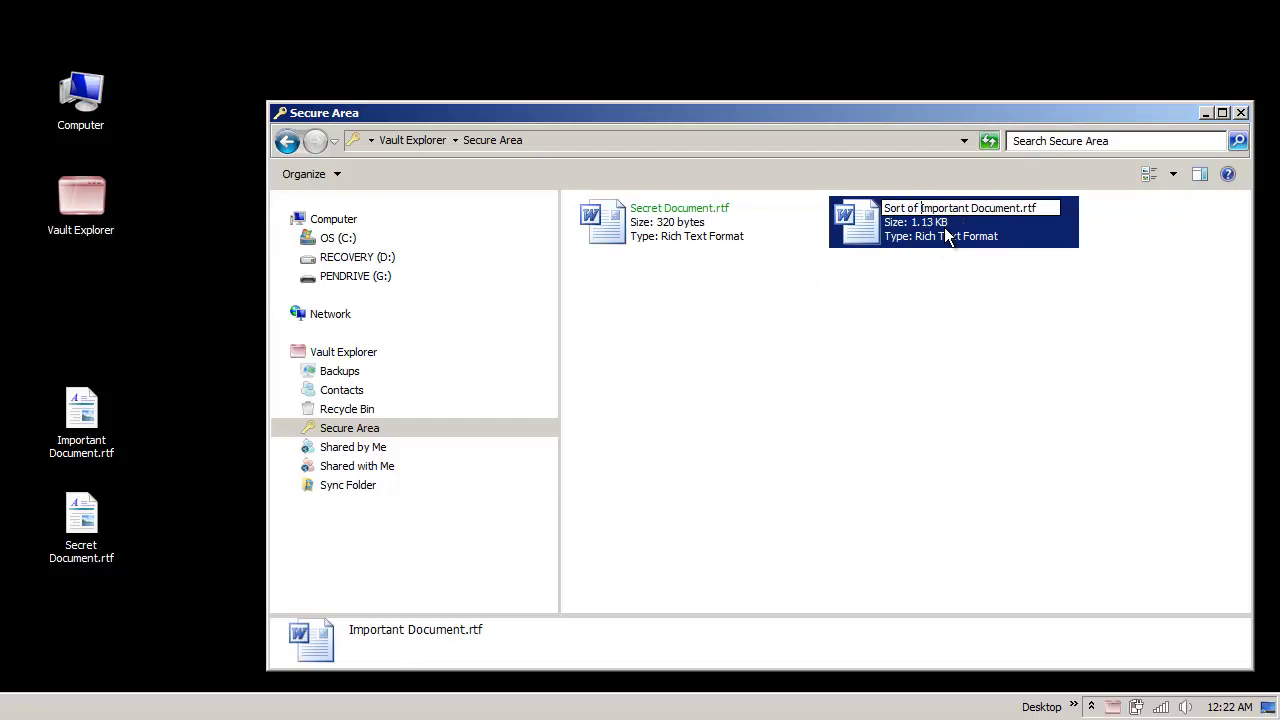
pyautogui.press('Return')
# Browse the REST service from the root folder down to the Secure Area folder's file list.
pyautogui.click(926, 302)
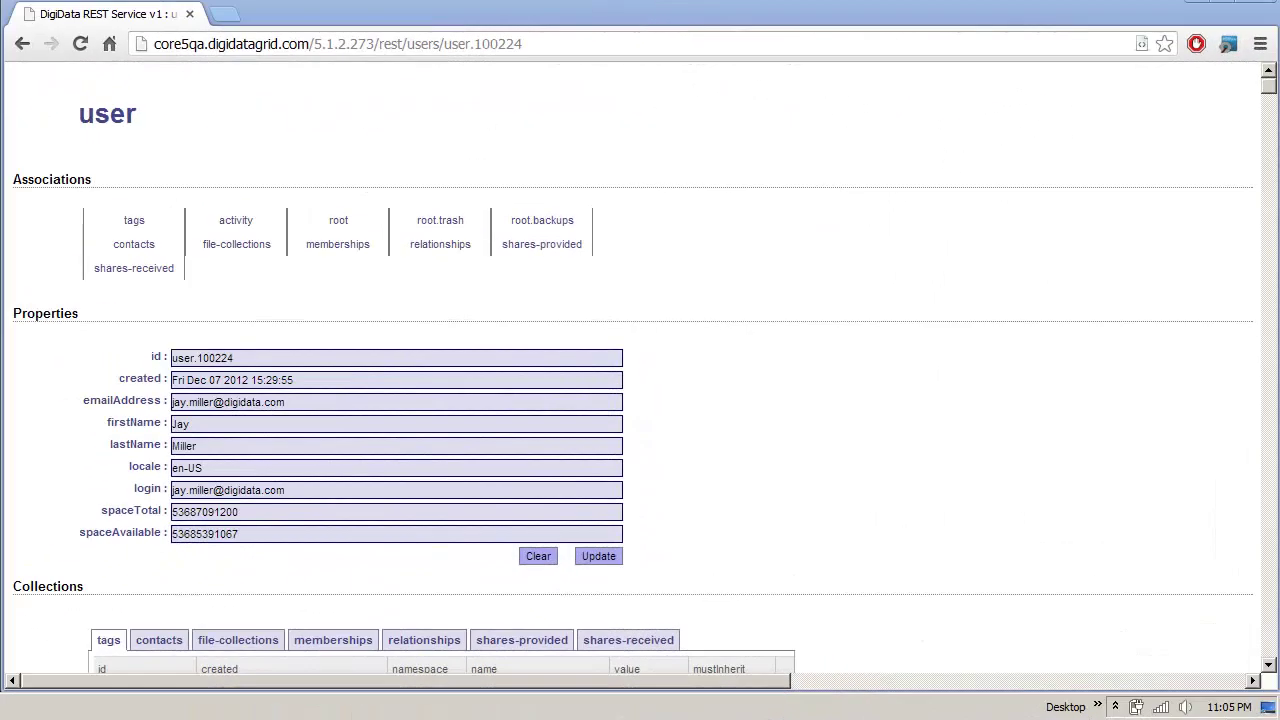
pyautogui.click(333, 222)
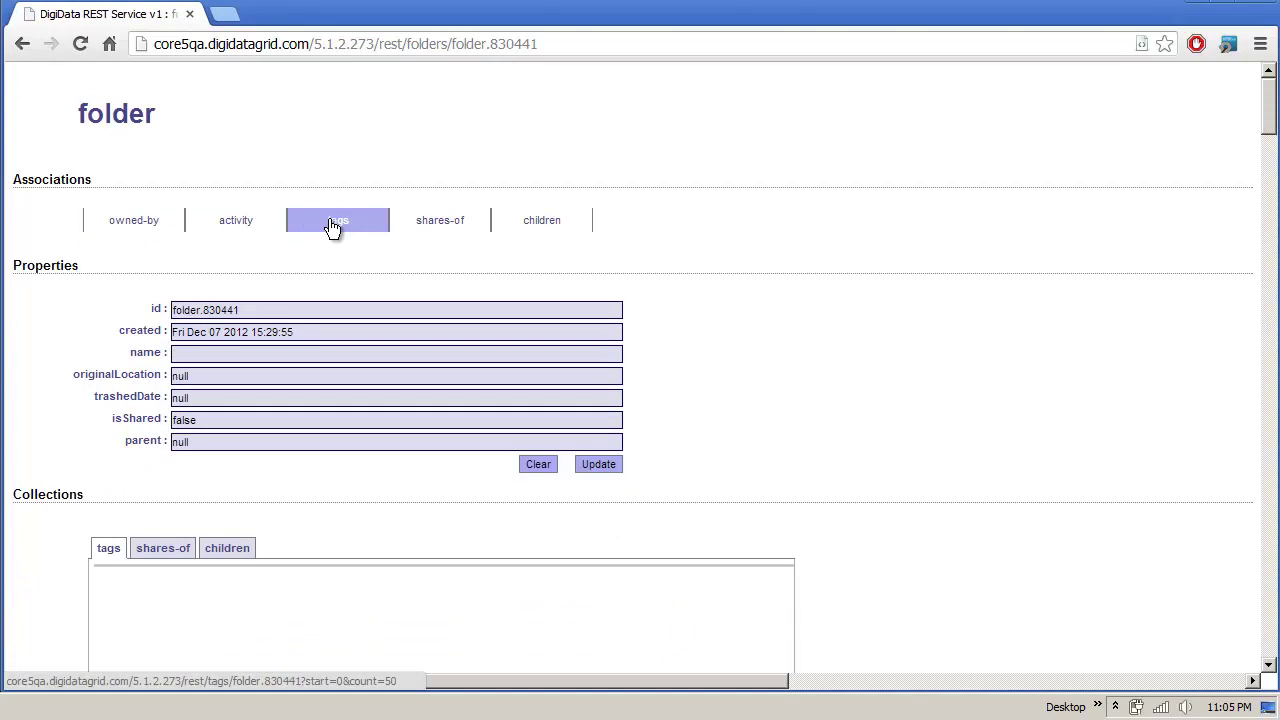
pyautogui.click(222, 550)
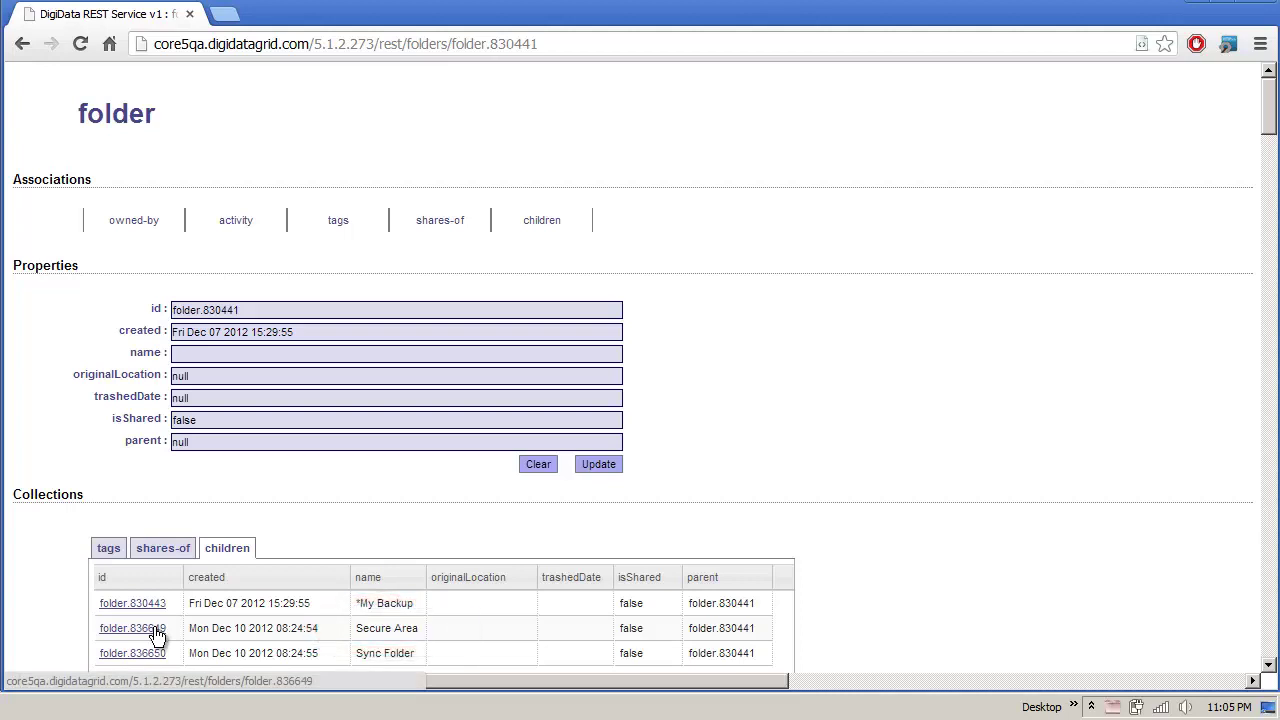
pyautogui.click(157, 633)
pyautogui.click(226, 576)
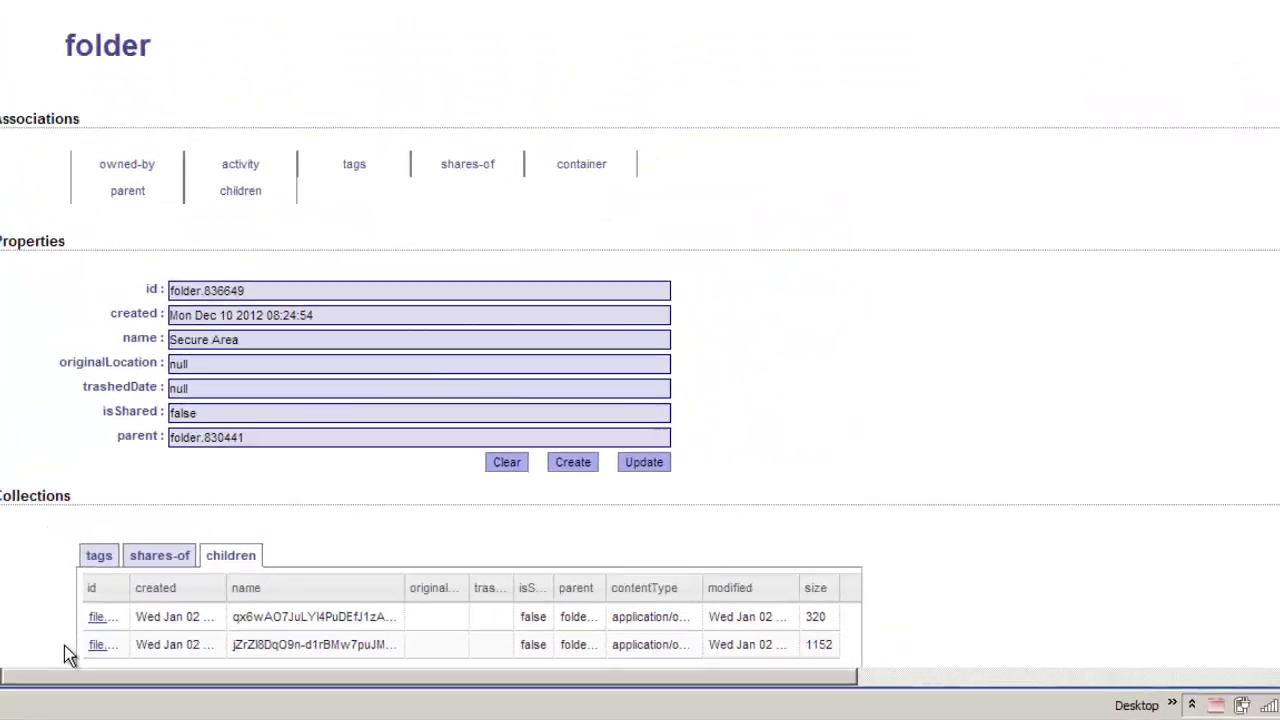
# Download the stored data of both scrambled-name Secure Area files.
pyautogui.click(100, 645)
pyautogui.click(258, 203)
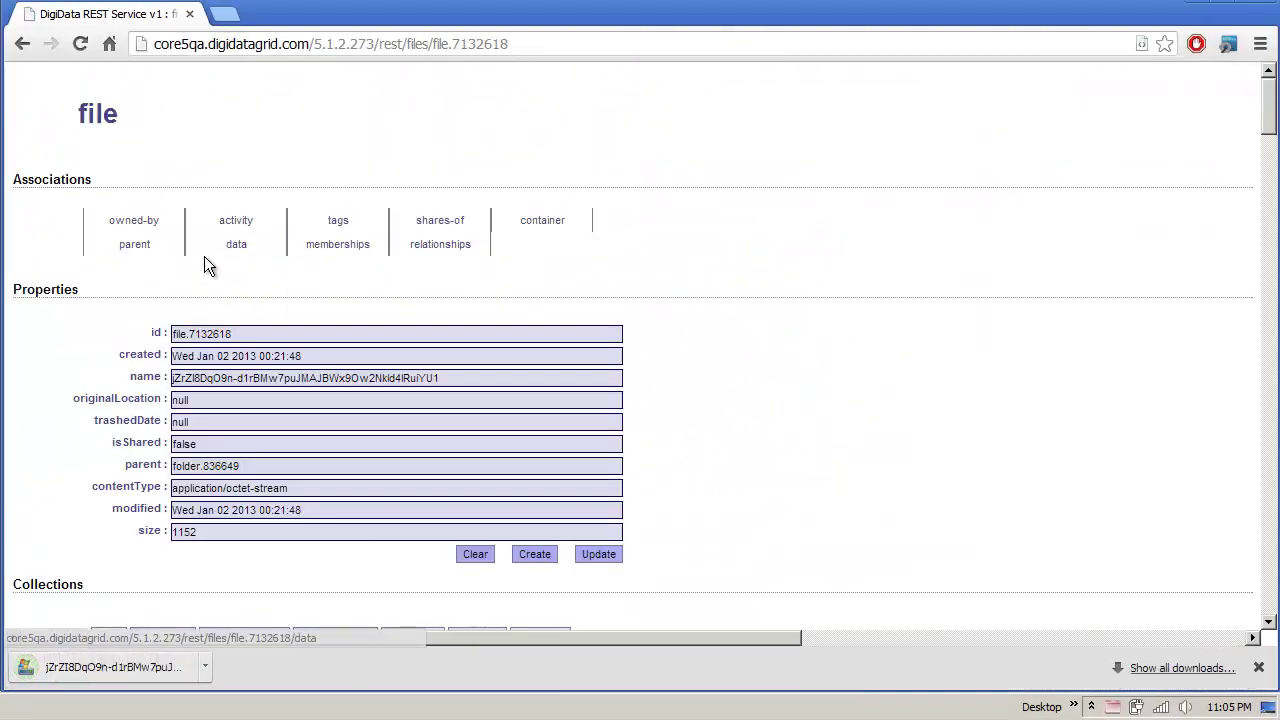
pyautogui.click(134, 248)
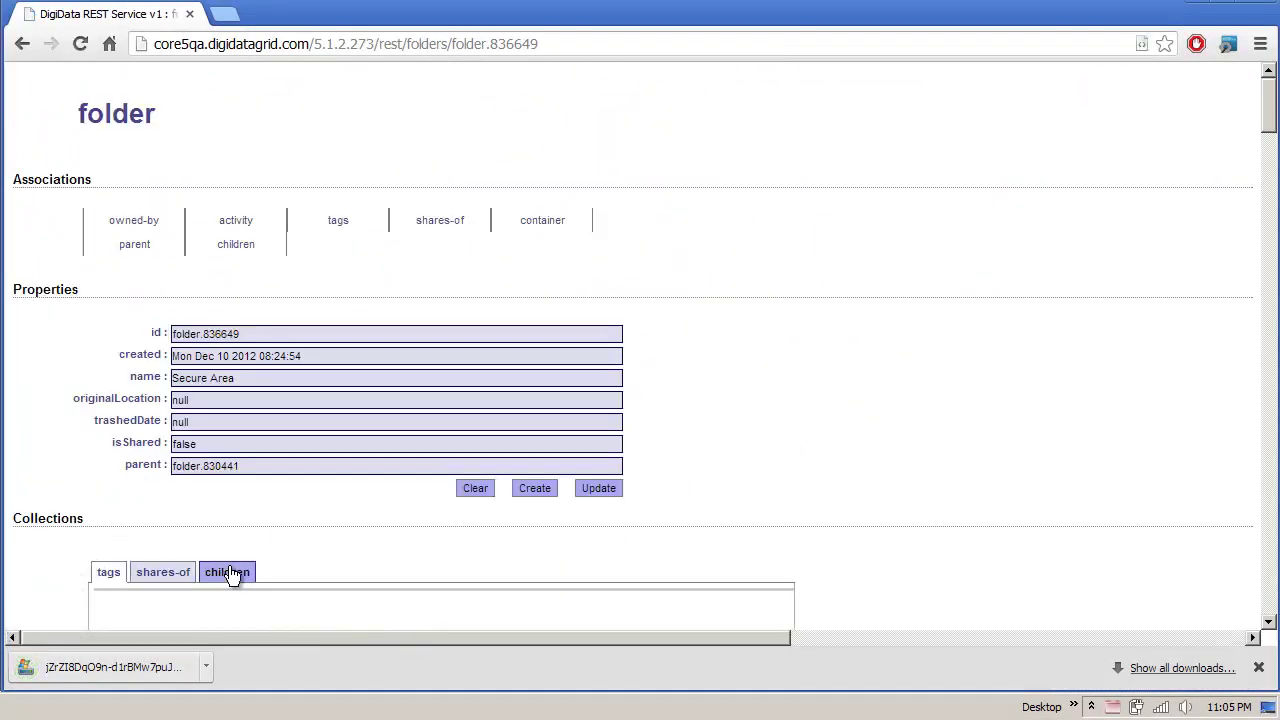
pyautogui.click(227, 571)
pyautogui.click(112, 627)
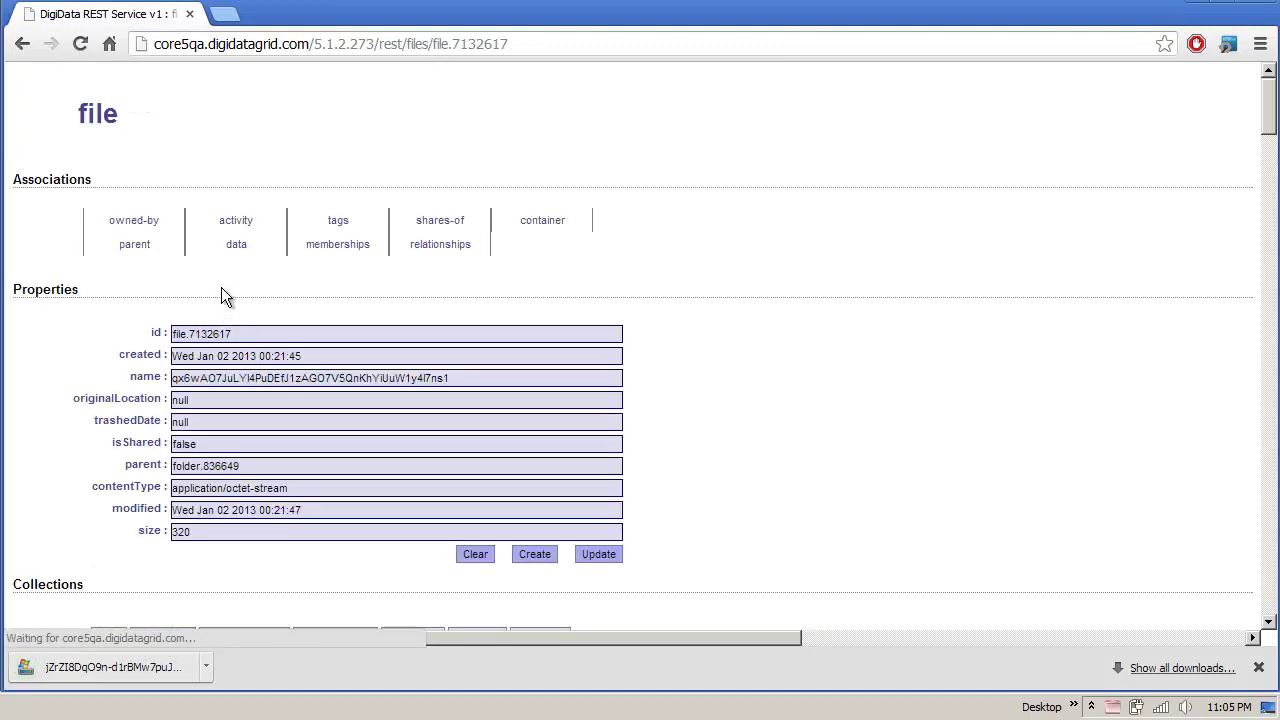
pyautogui.click(237, 246)
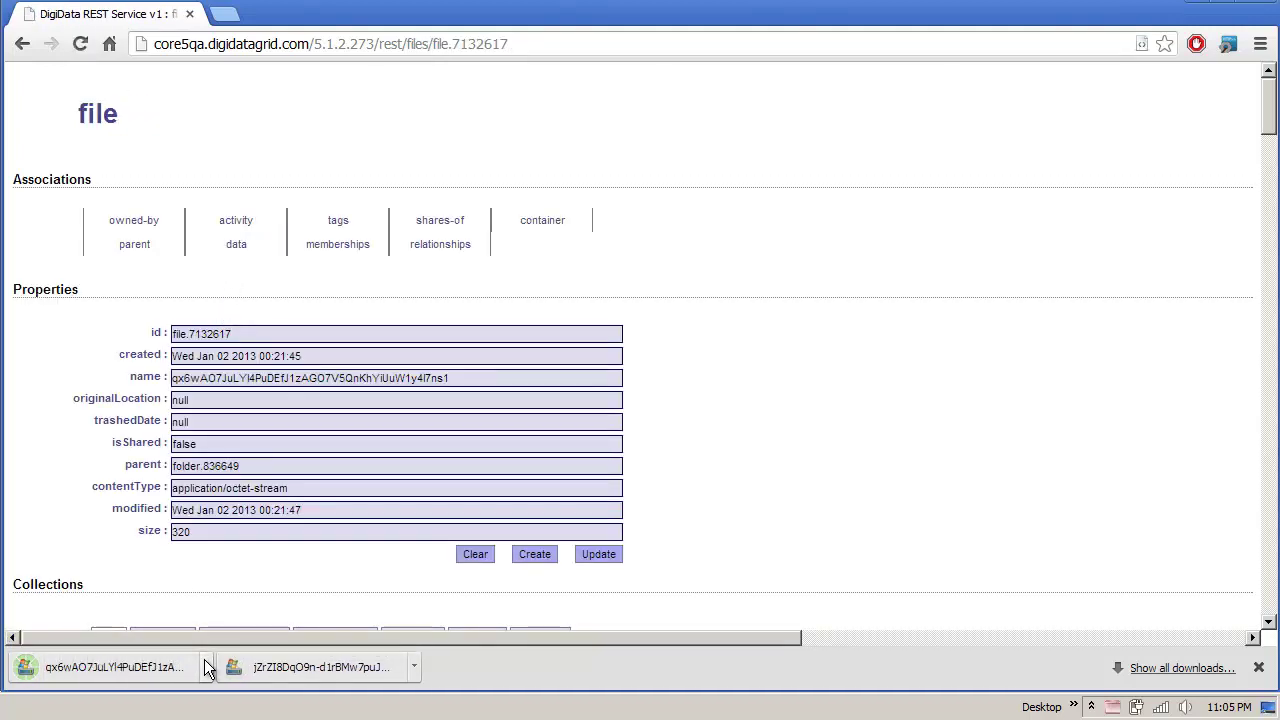
# Show the downloads in their folder, view the garbled 320-byte file in WordPad, and close it.
pyautogui.click(206, 667)
pyautogui.click(237, 611)
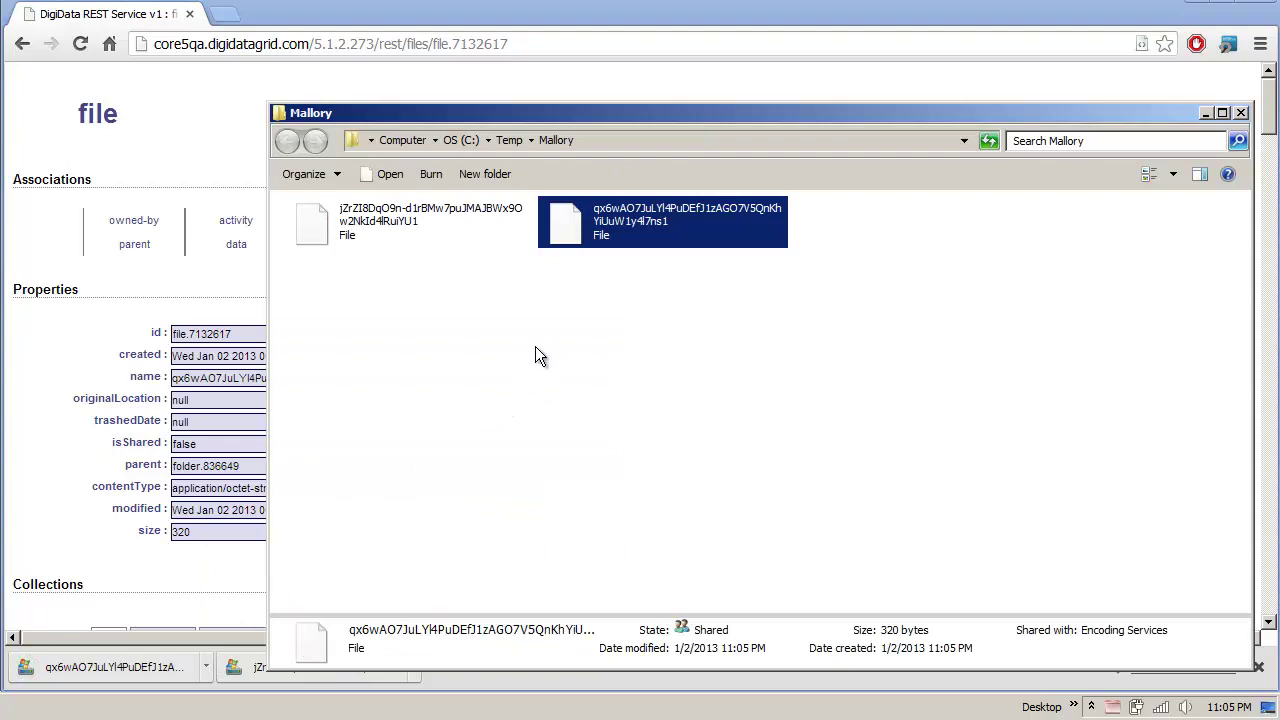
pyautogui.rightClick(600, 236)
pyautogui.click(618, 236)
pyautogui.click(579, 279)
pyautogui.doubleClick(369, 265)
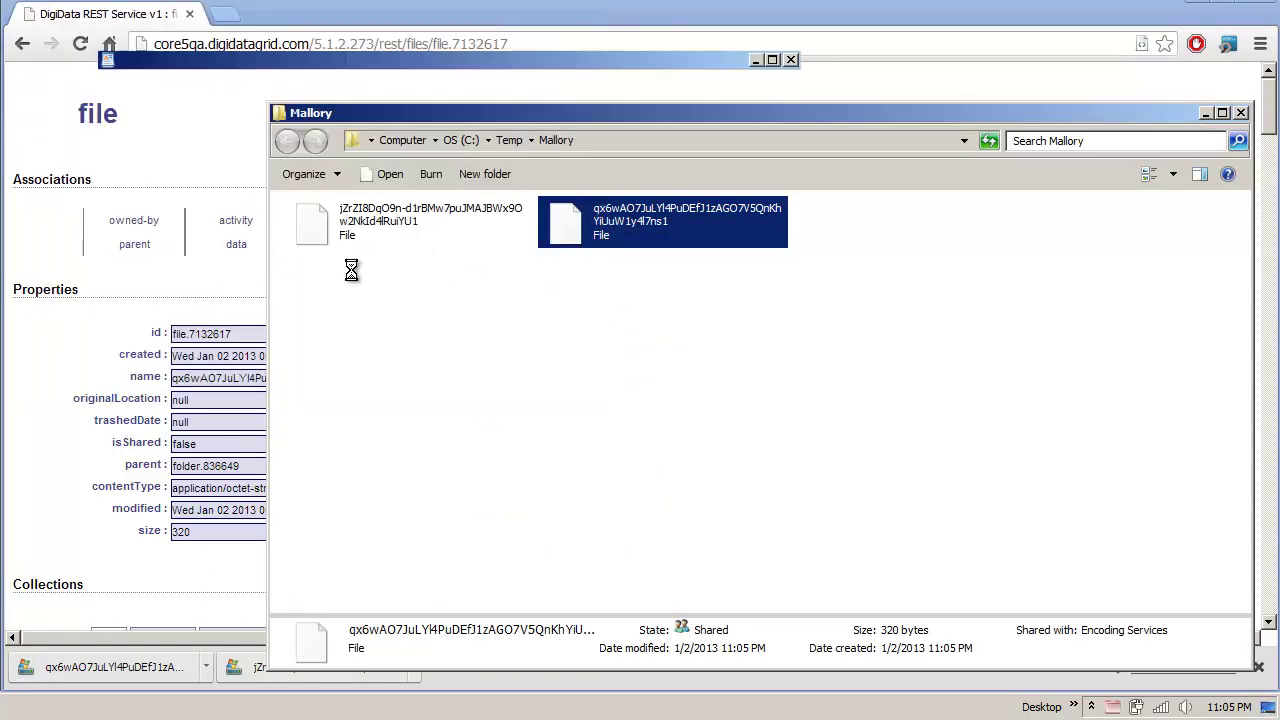
pyautogui.press('alt')
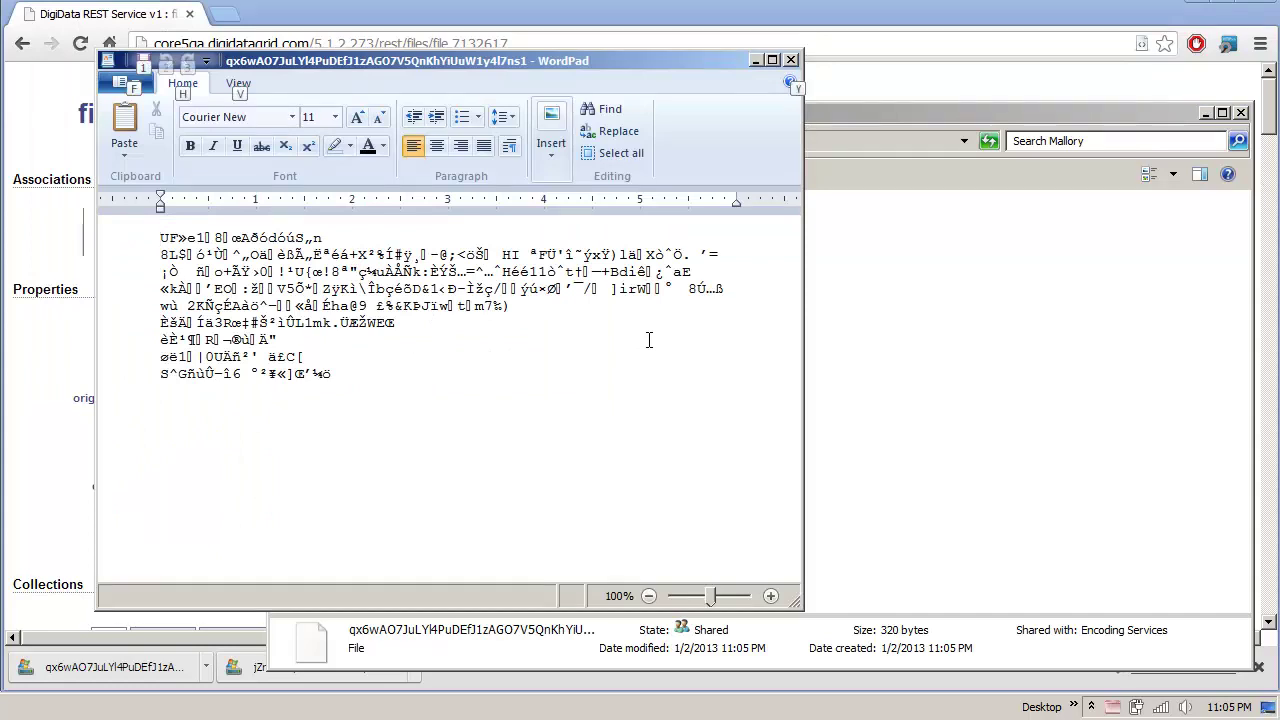
pyautogui.hotkey('alt', 'F4')
# Open the 1.12 KB download in WordPad and scroll through its unreadable characters.
pyautogui.rightClick(419, 222)
pyautogui.click(442, 234)
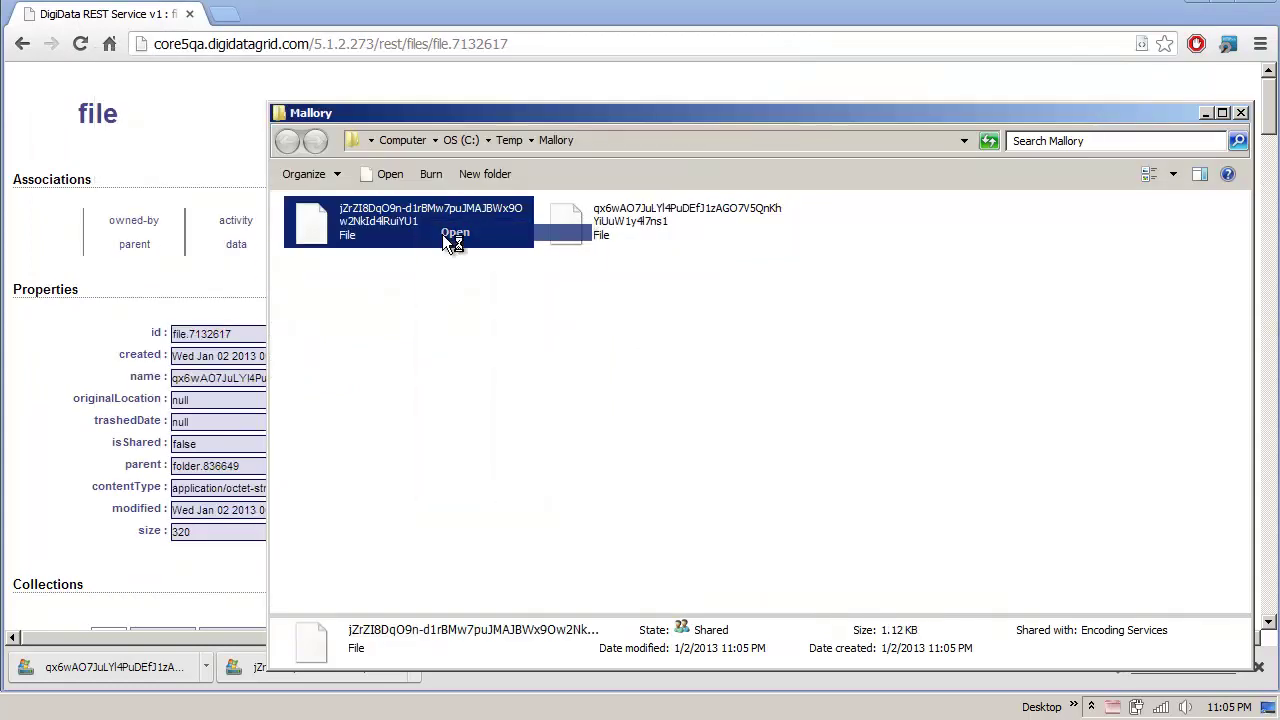
pyautogui.click(578, 253)
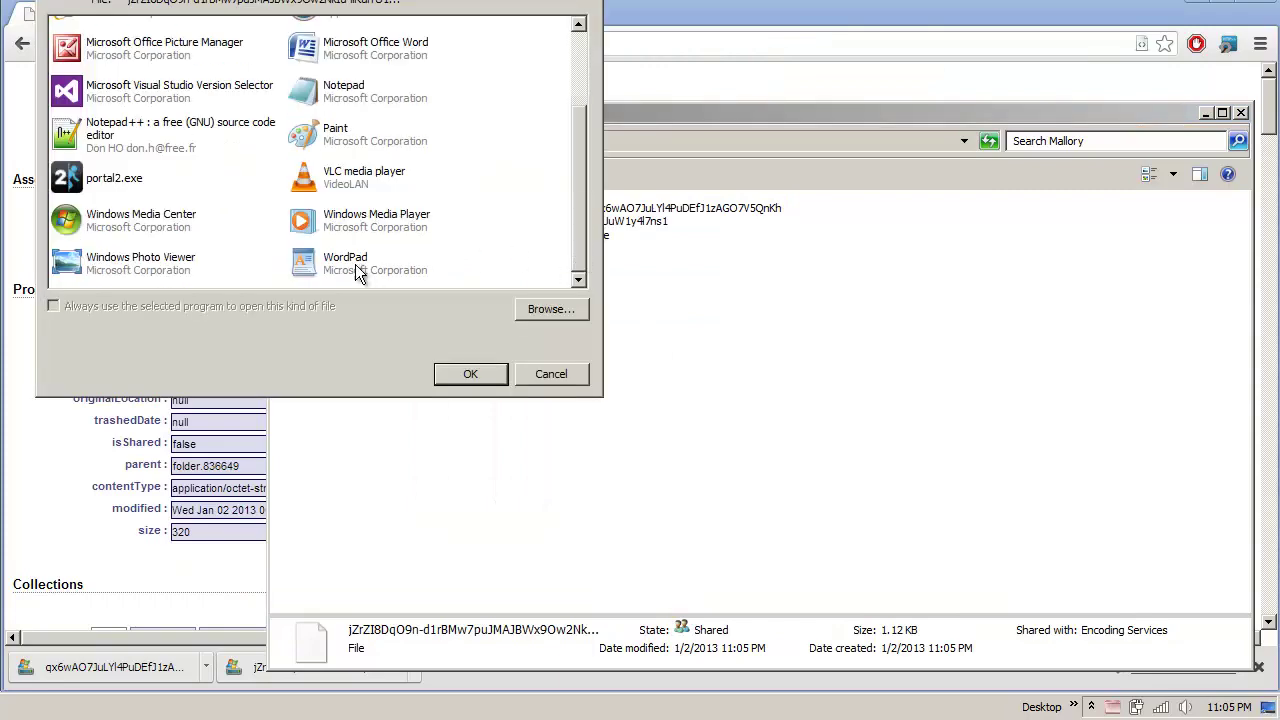
pyautogui.doubleClick(350, 258)
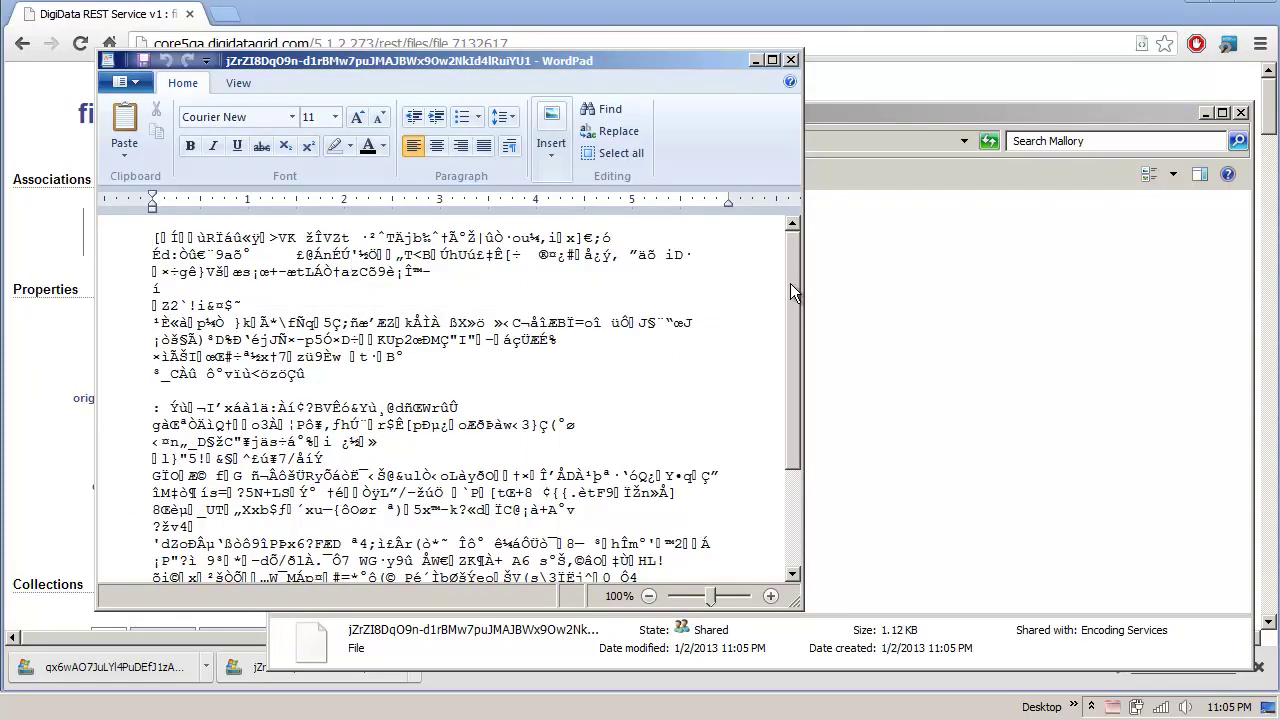
pyautogui.moveTo(790, 283); pyautogui.dragTo(791, 391)
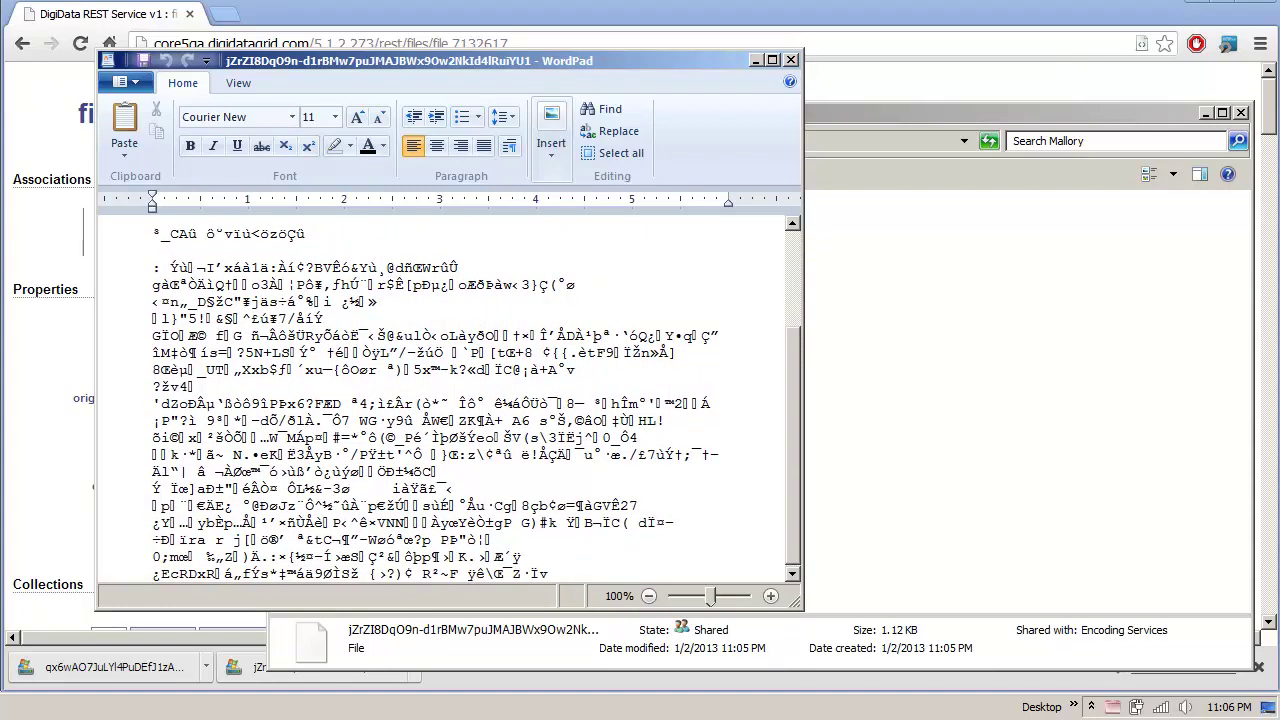